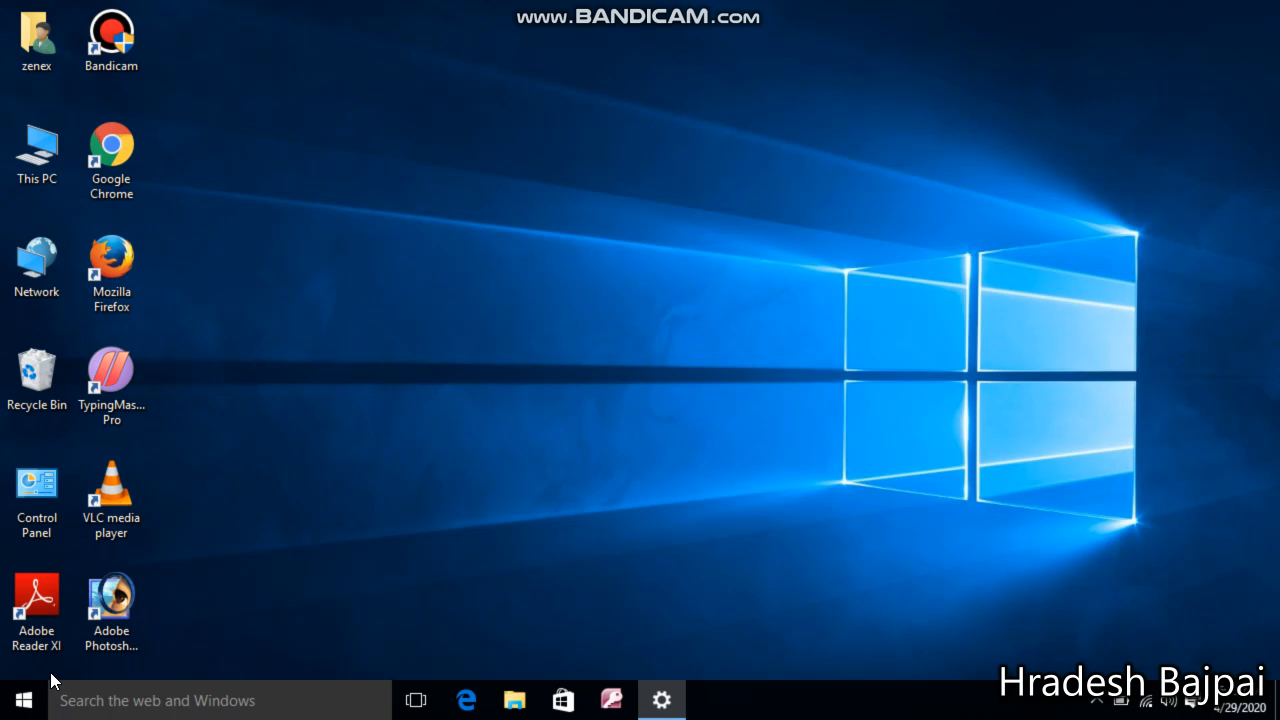
Launch Microsoft Office Access 2007 from the Microsoft Office group of installed programs
left_click(29, 706)
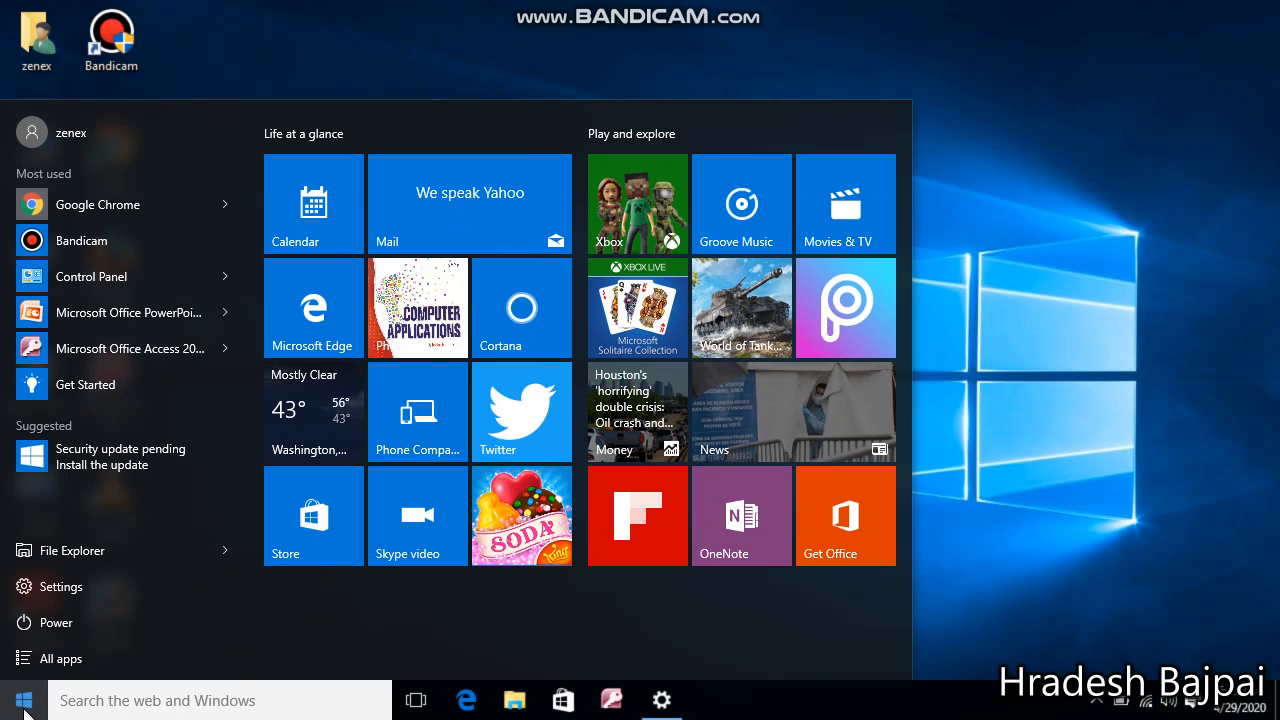
left_click(50, 658)
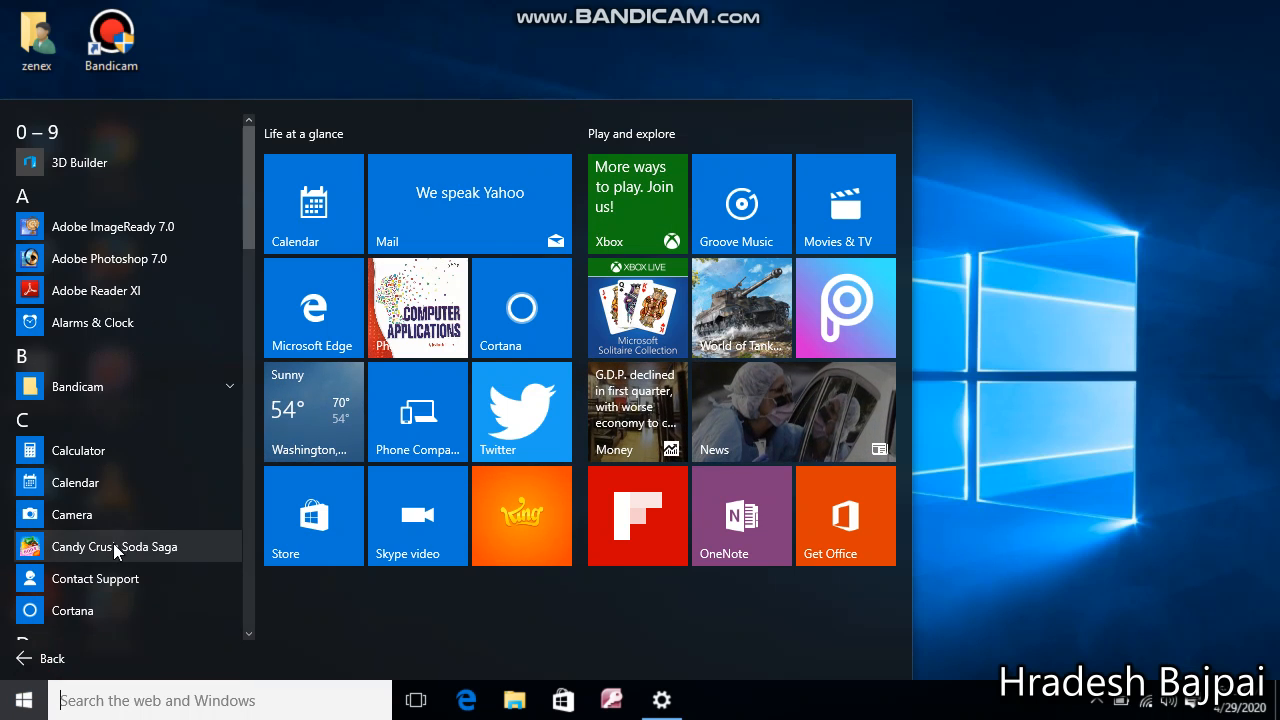
scroll(189, 501, "down", 5)
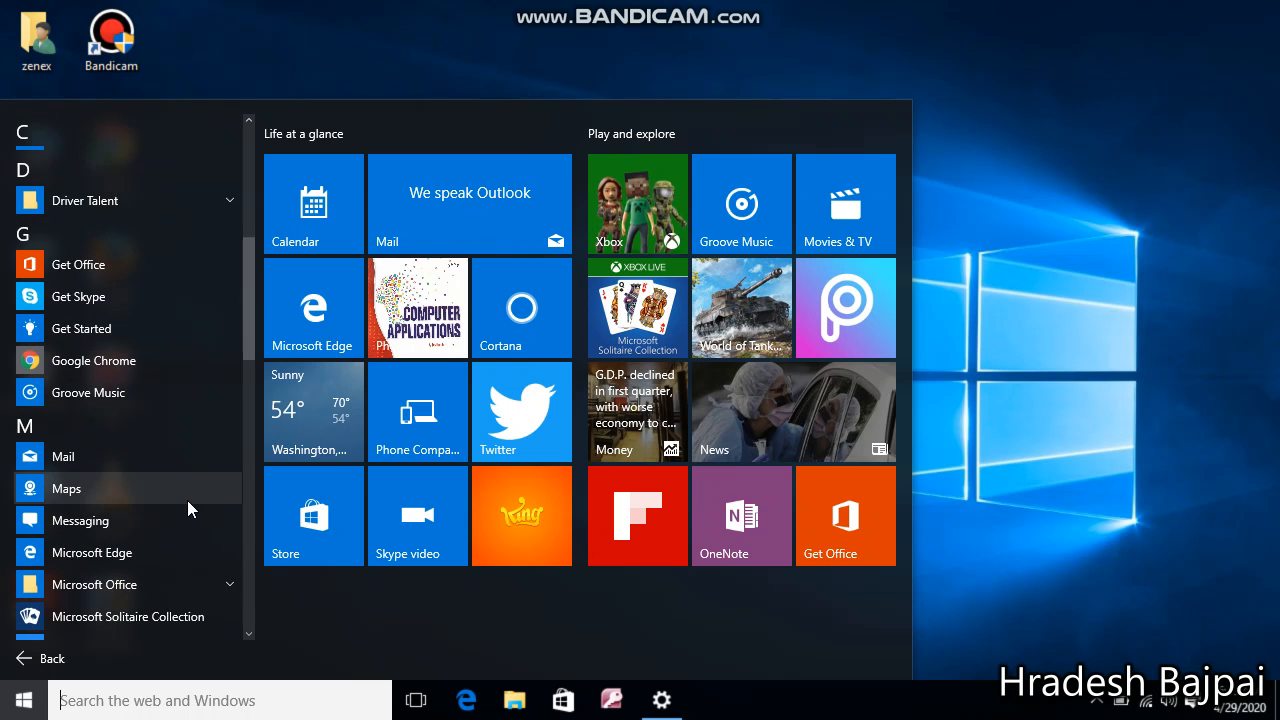
scroll(187, 500, "down", 5)
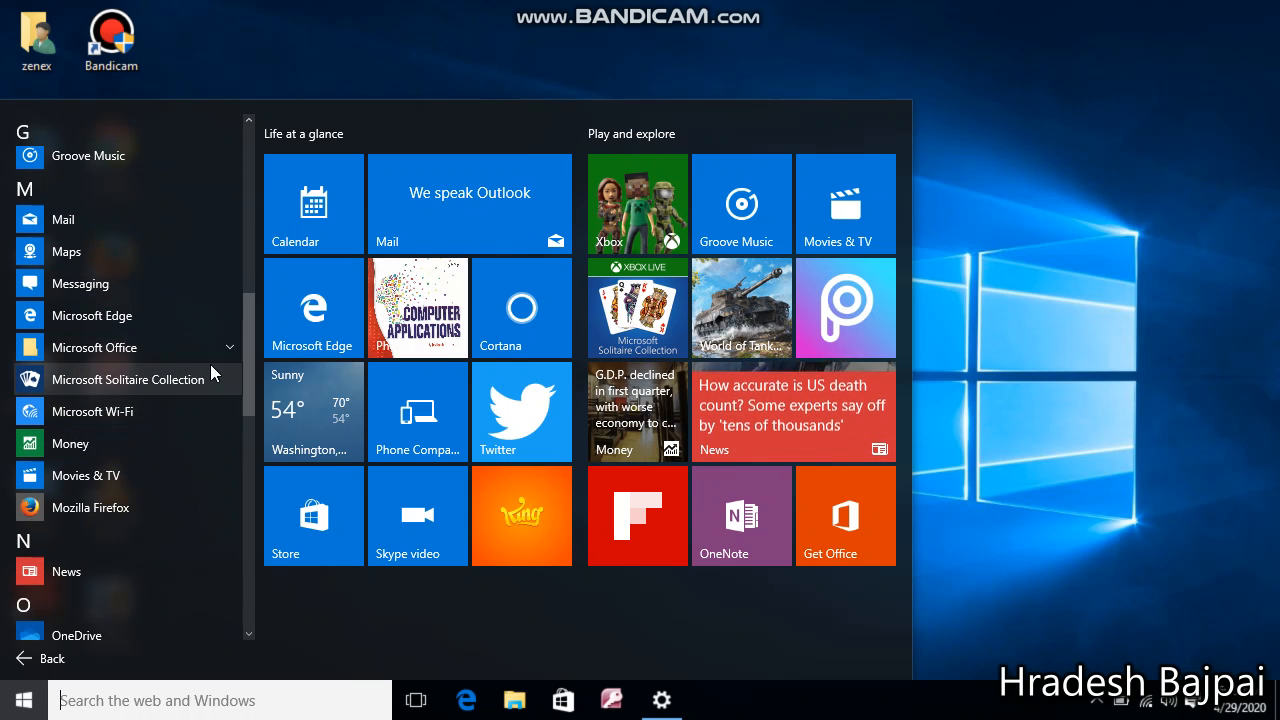
left_click(220, 348)
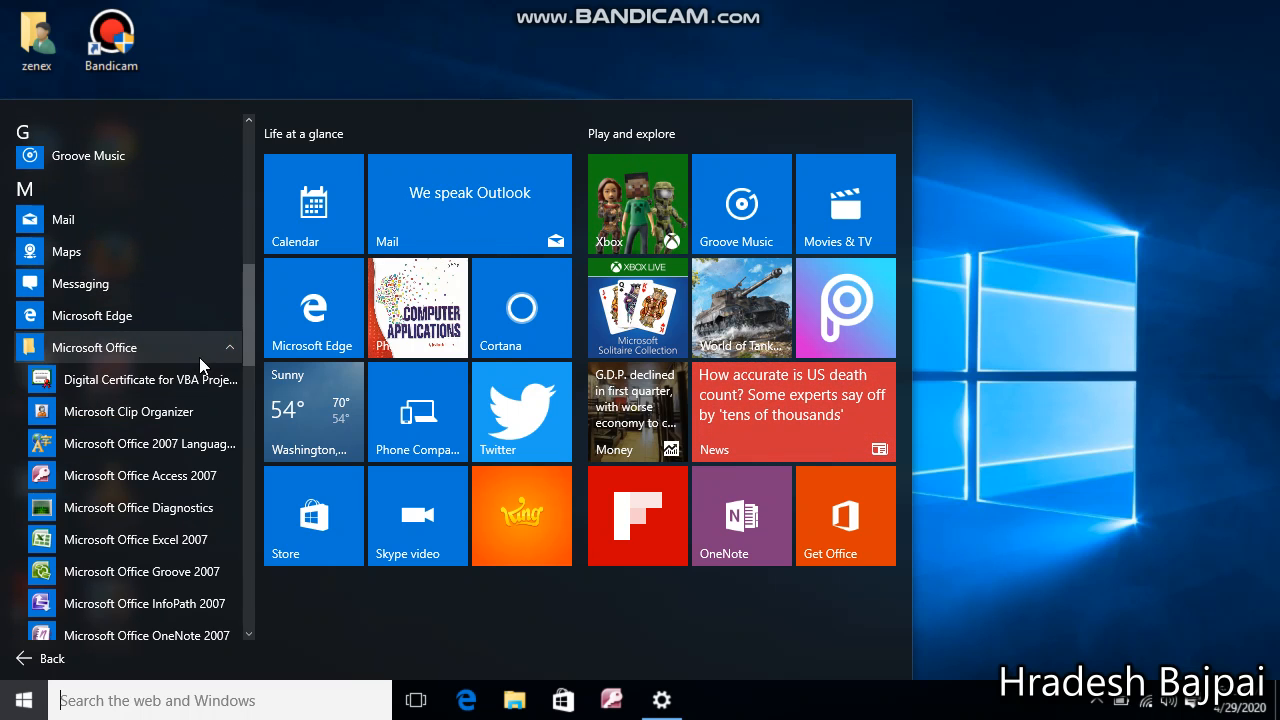
left_click(190, 475)
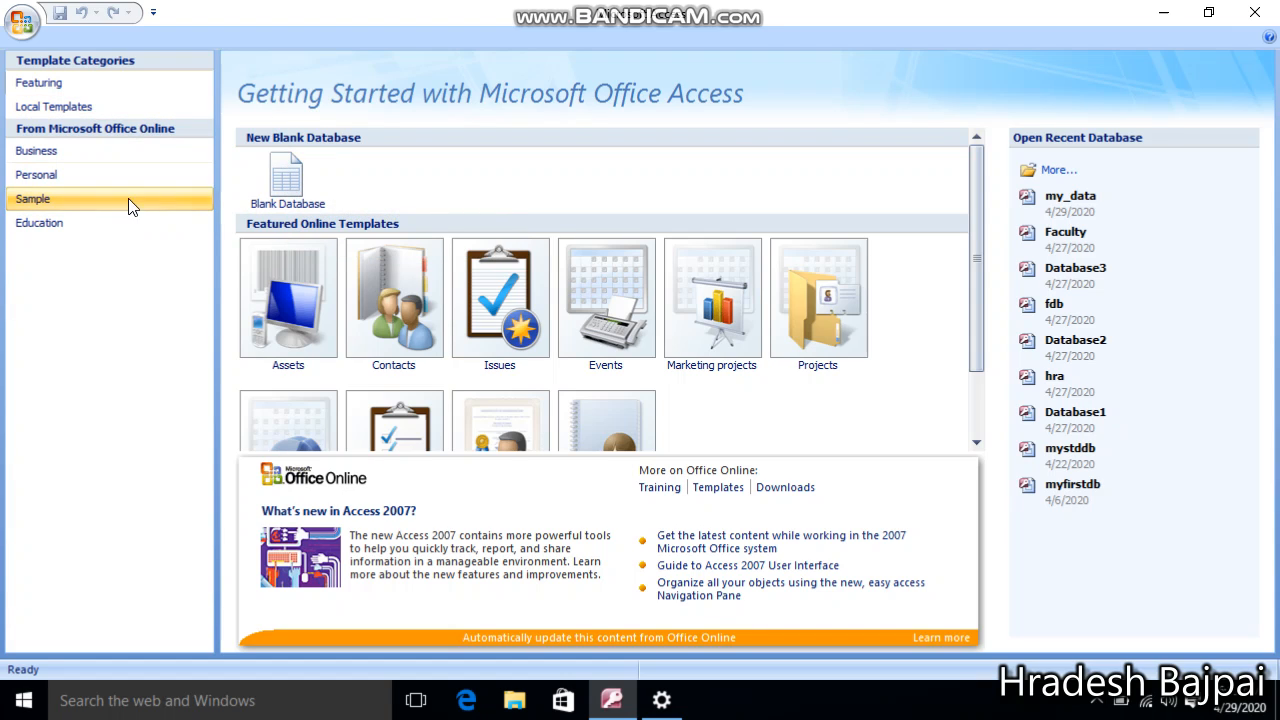
Create a new blank database with the file name My_firstDB
left_click(291, 167)
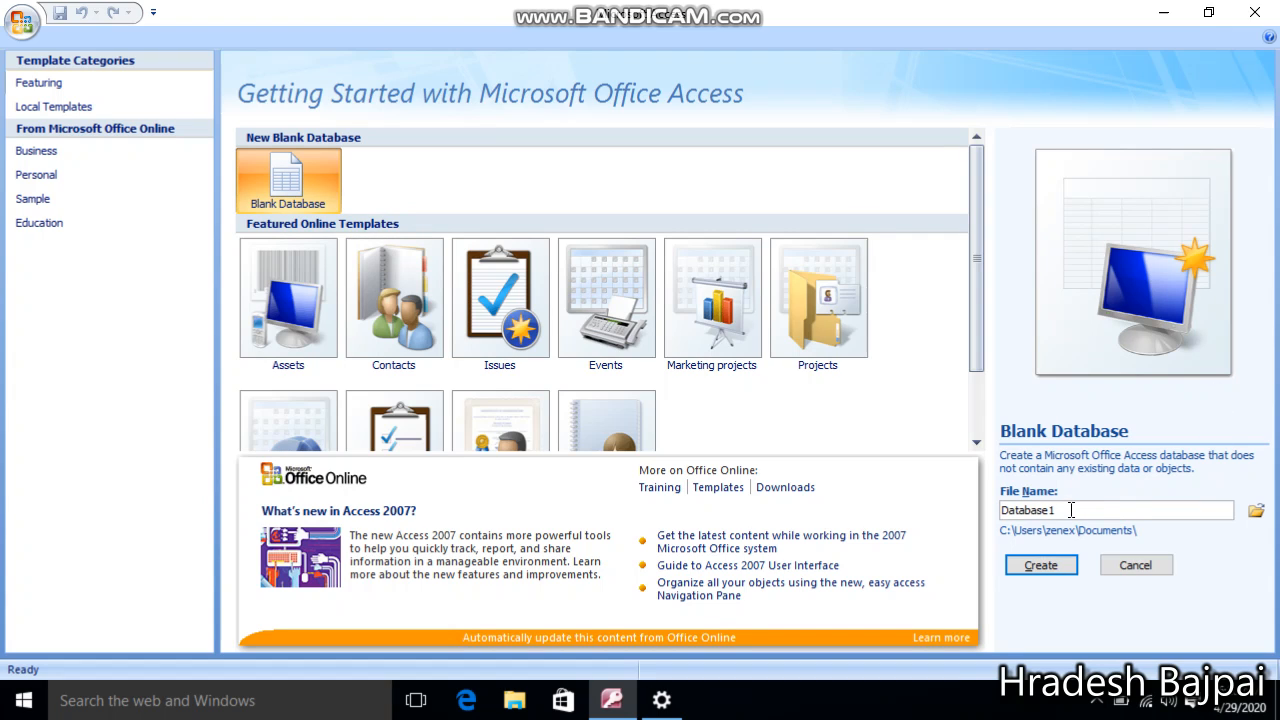
left_click_drag(1064, 510, 1006, 511)
type("My")
type("_firstDB")
left_click(1052, 562)
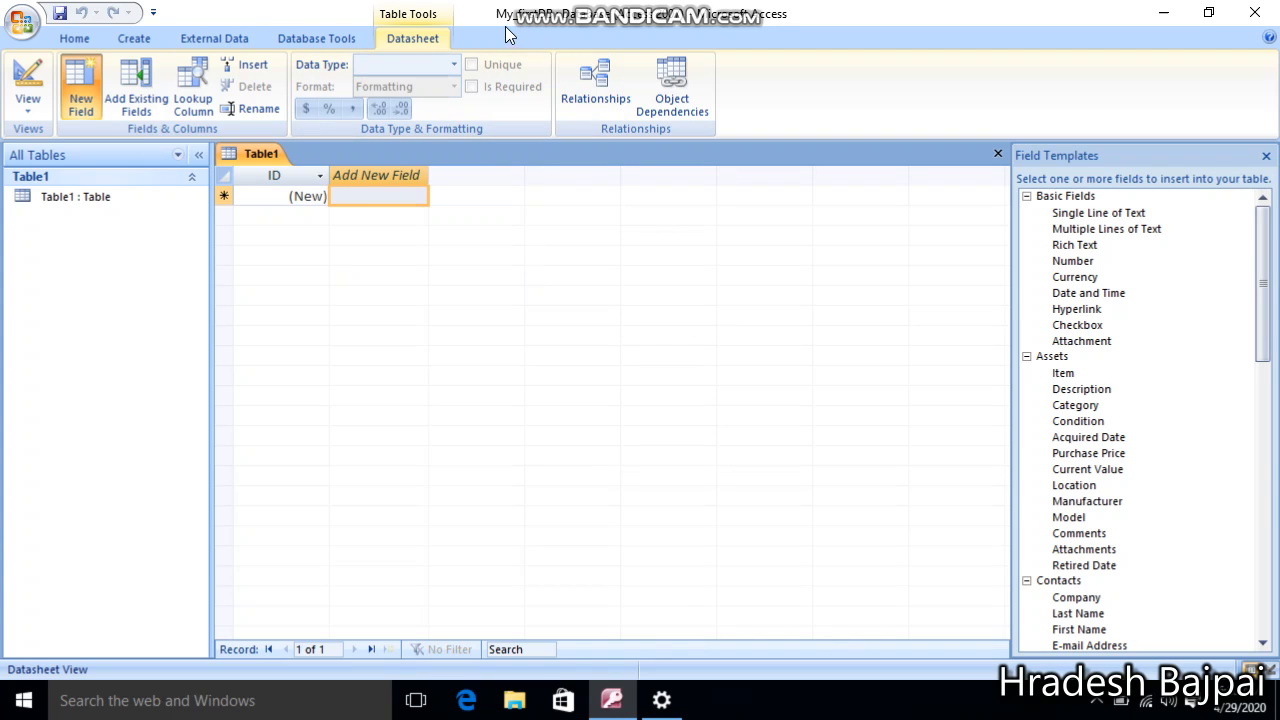
Hide the Field Templates pane and add the fields Sname, Sadd and Scity after ID in Table1
left_click(1266, 158)
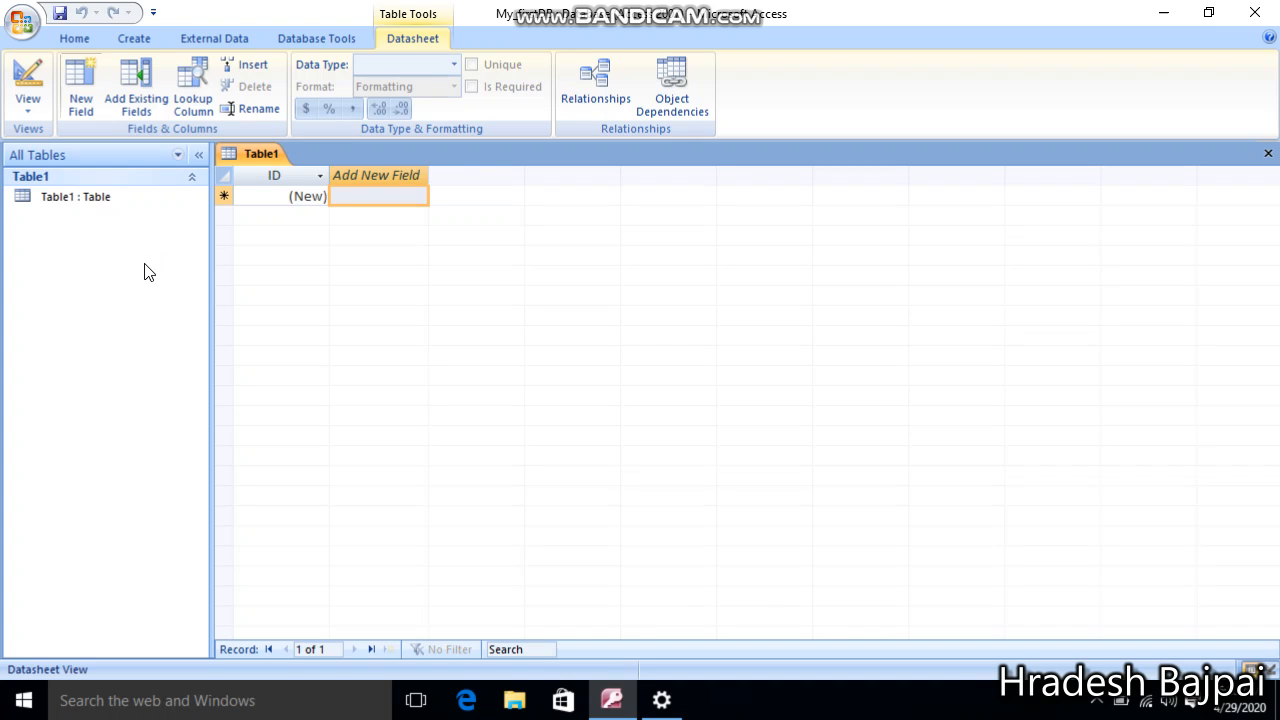
left_click(96, 199)
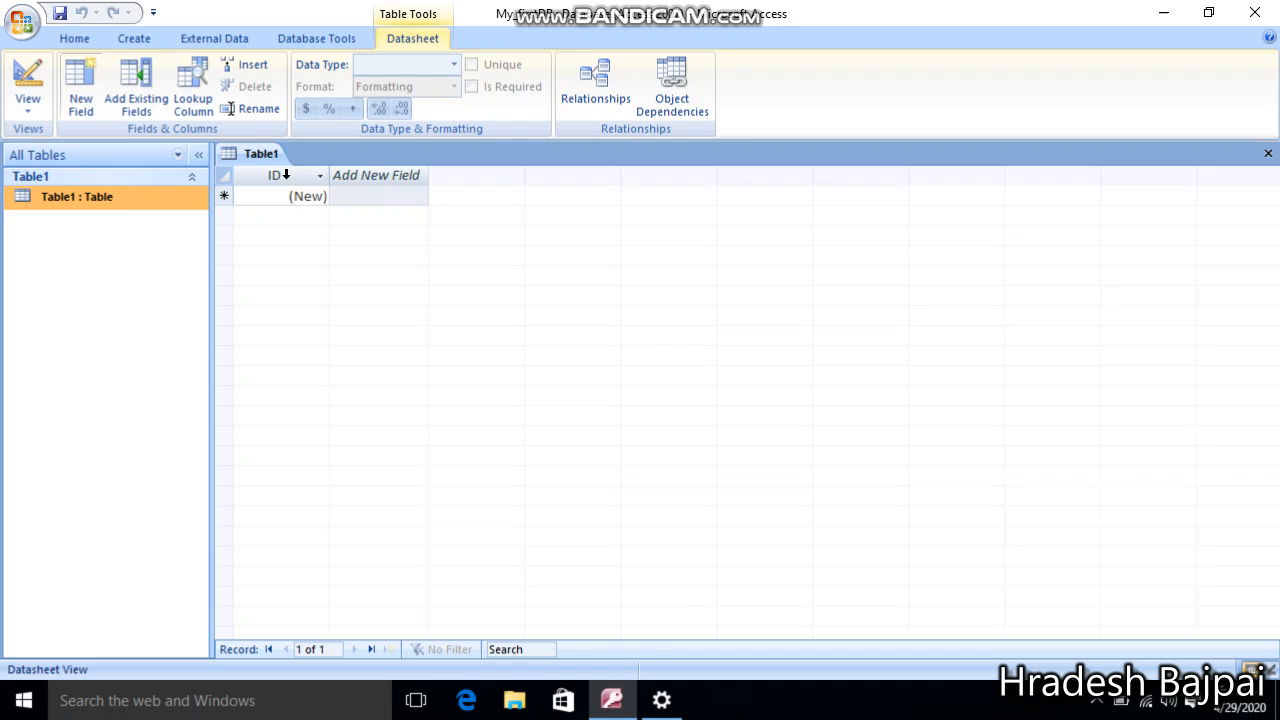
double_click(365, 175)
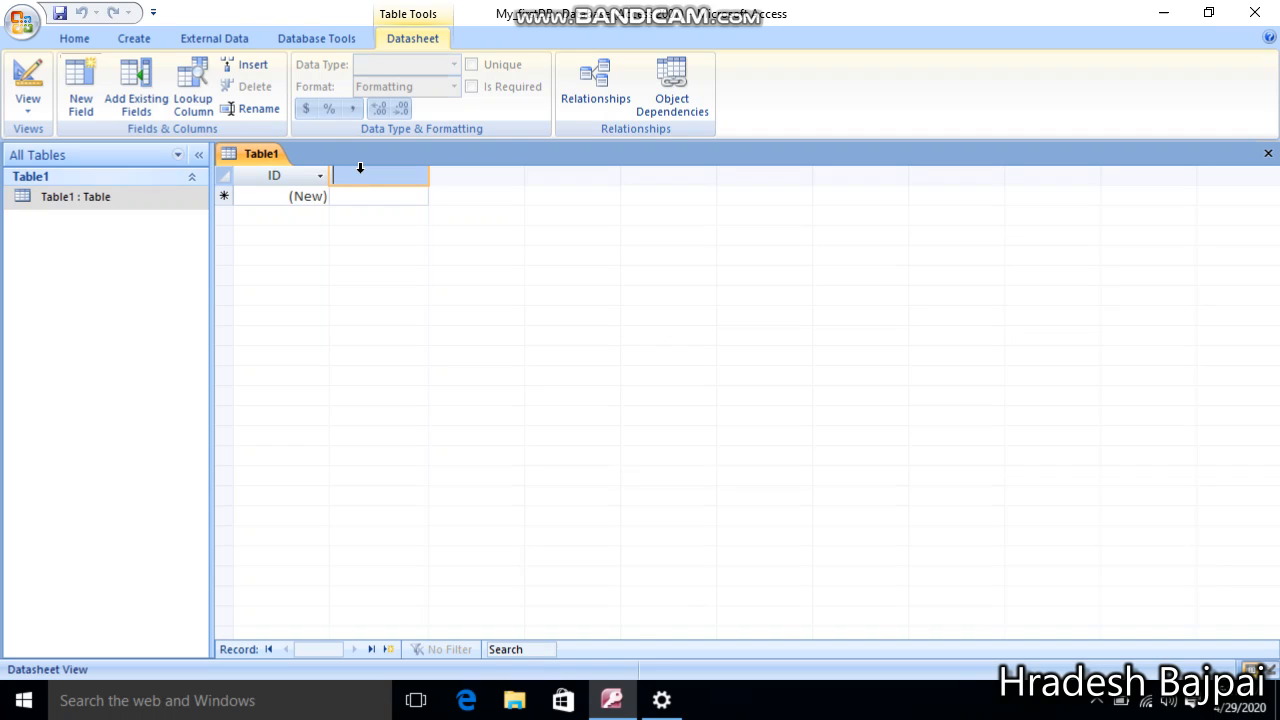
type("Sname")
left_click(462, 176)
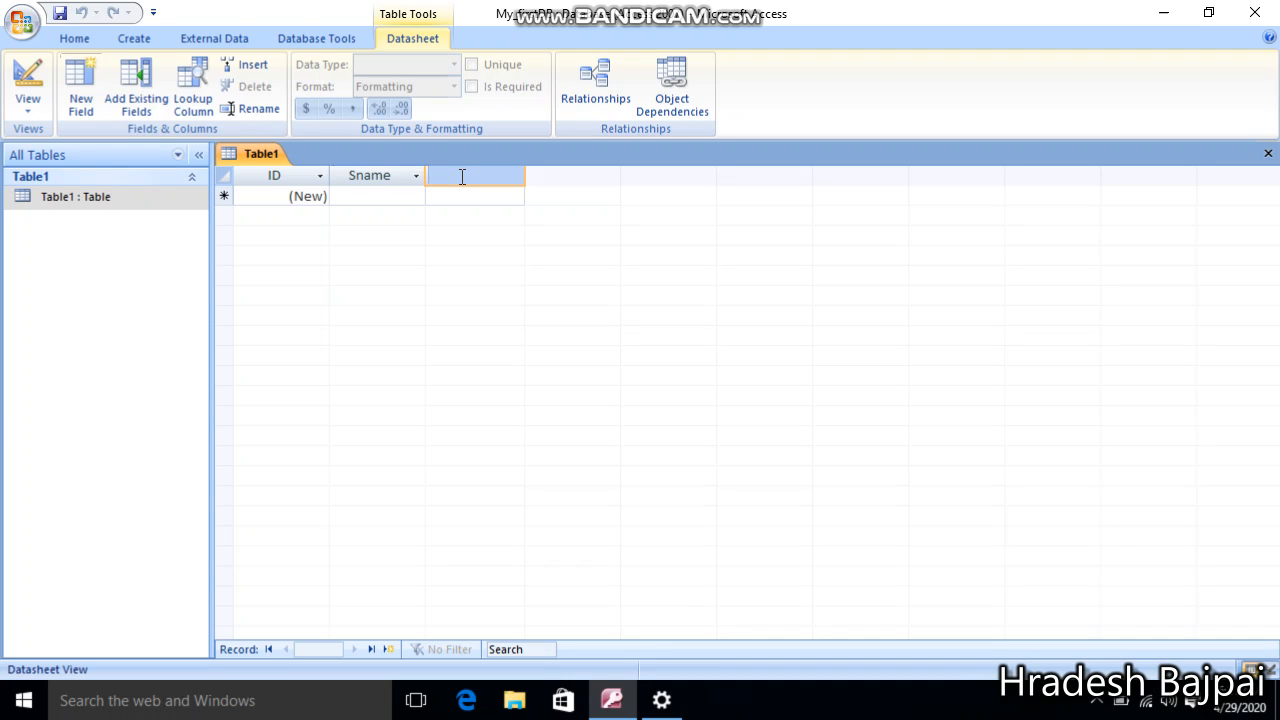
type("Sadd")
key("Return")
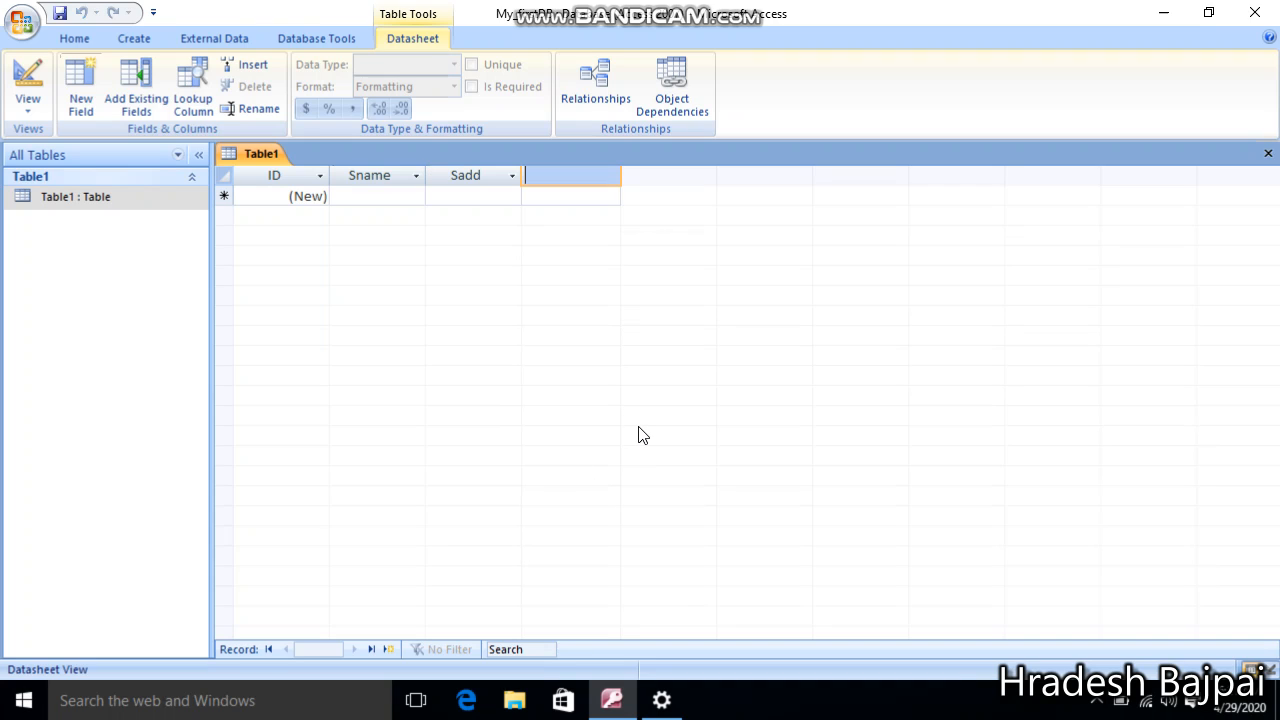
type("Scity")
key("Return")
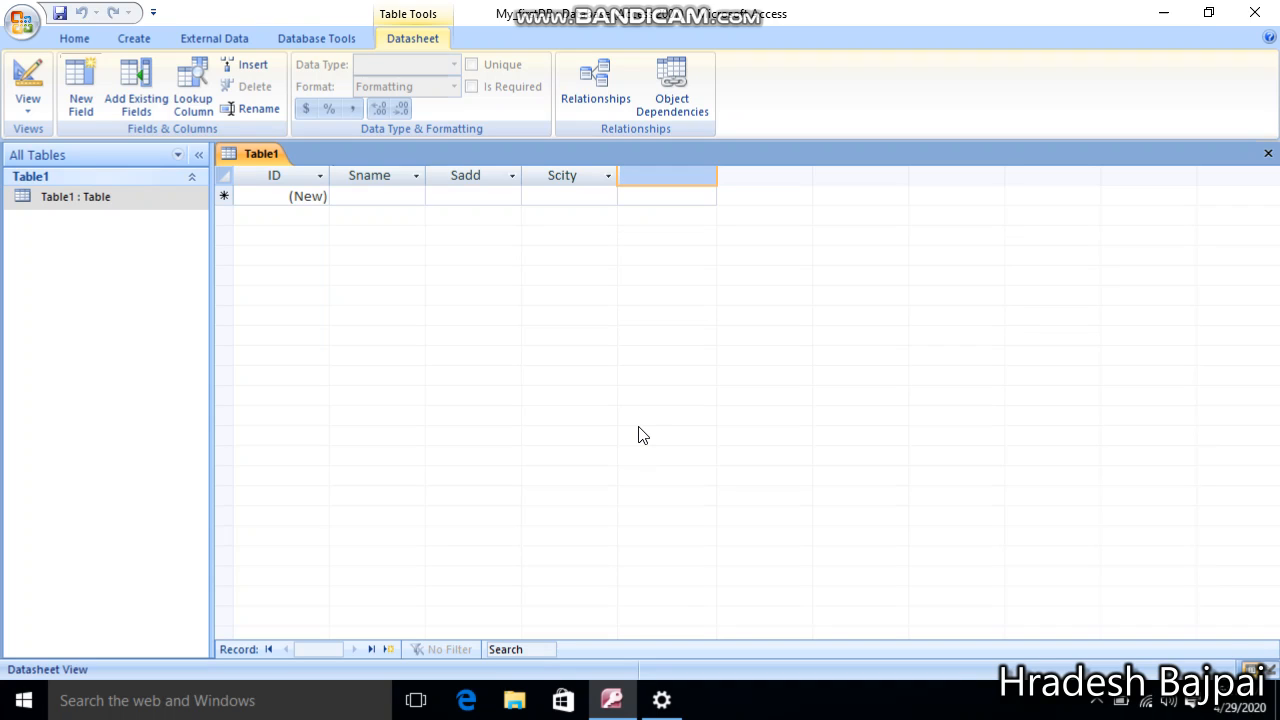
Add a phone number field named Sphone_no after Scity, with no period in the name
type("S")
type("p")
type("hn")
type("ne")
type("_no")
type(".")
left_click(385, 193)
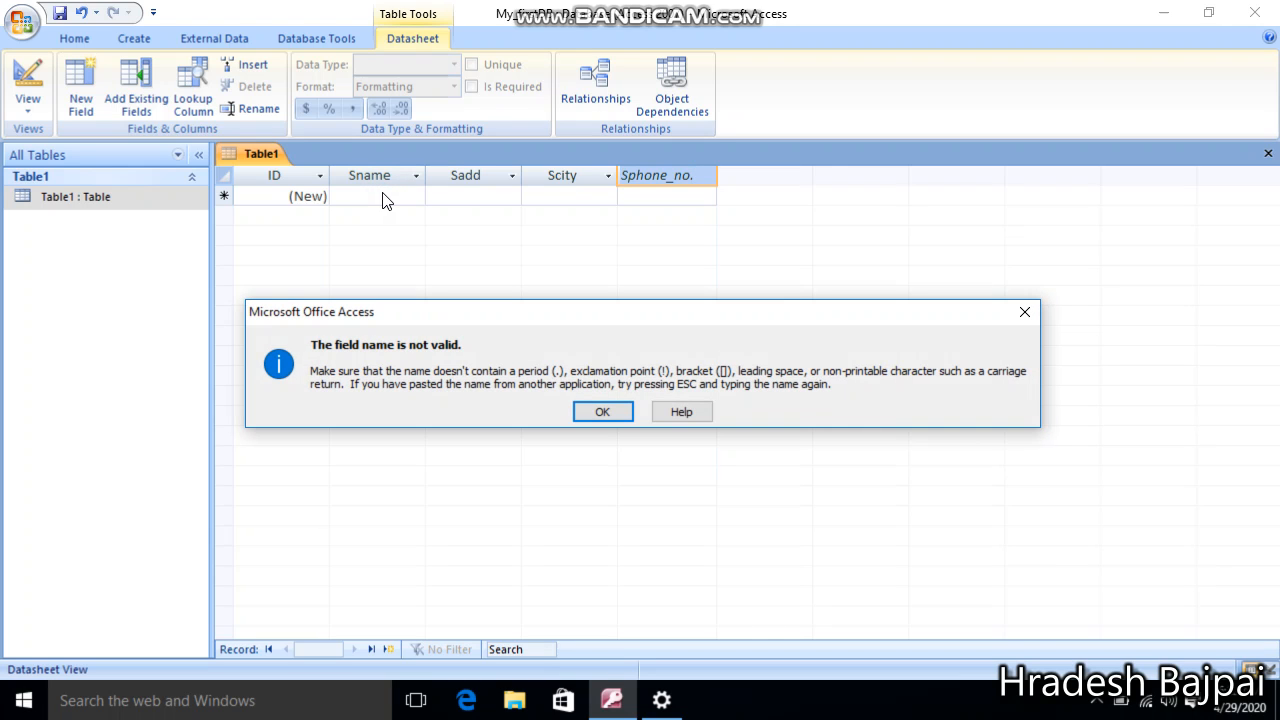
key("Return")
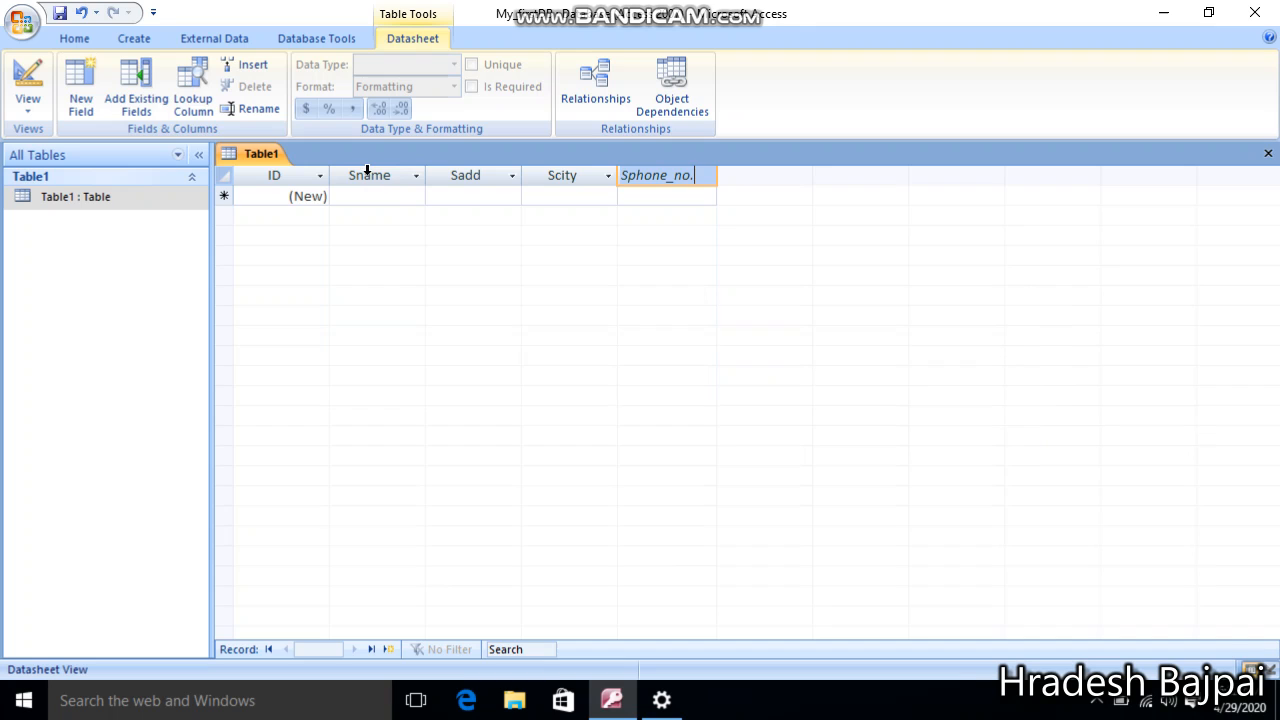
left_click(367, 172)
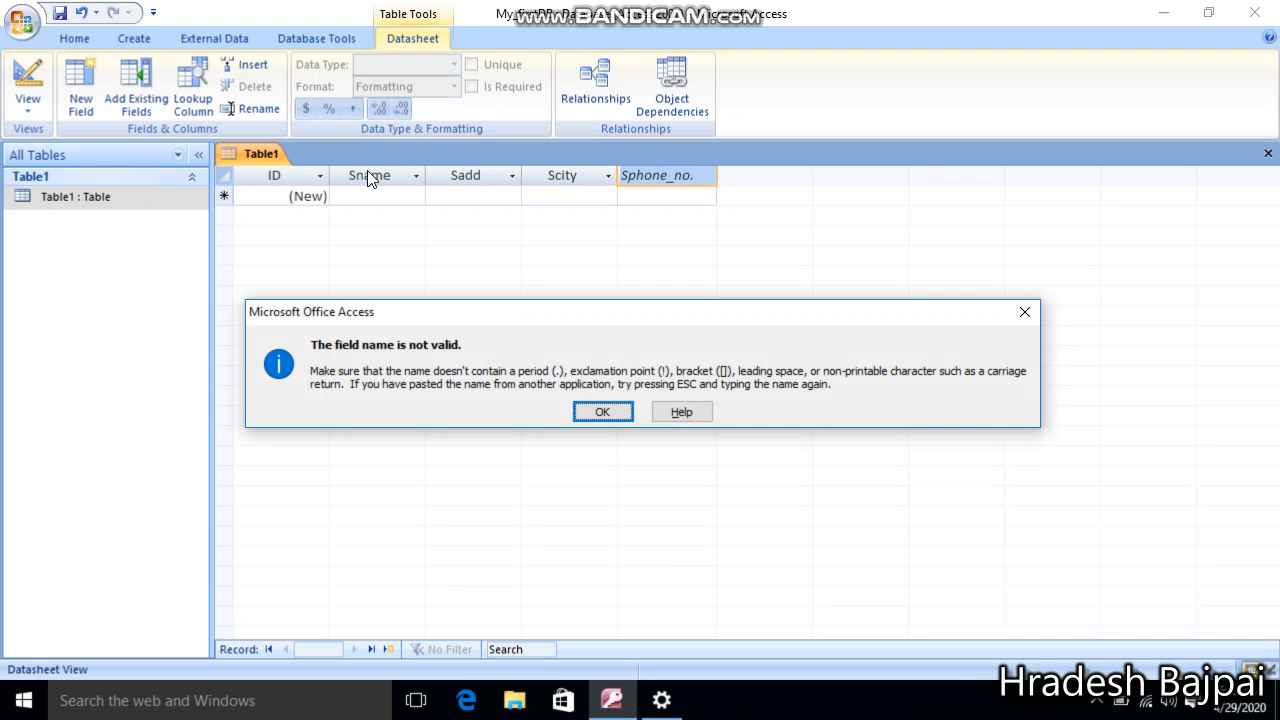
key("Return")
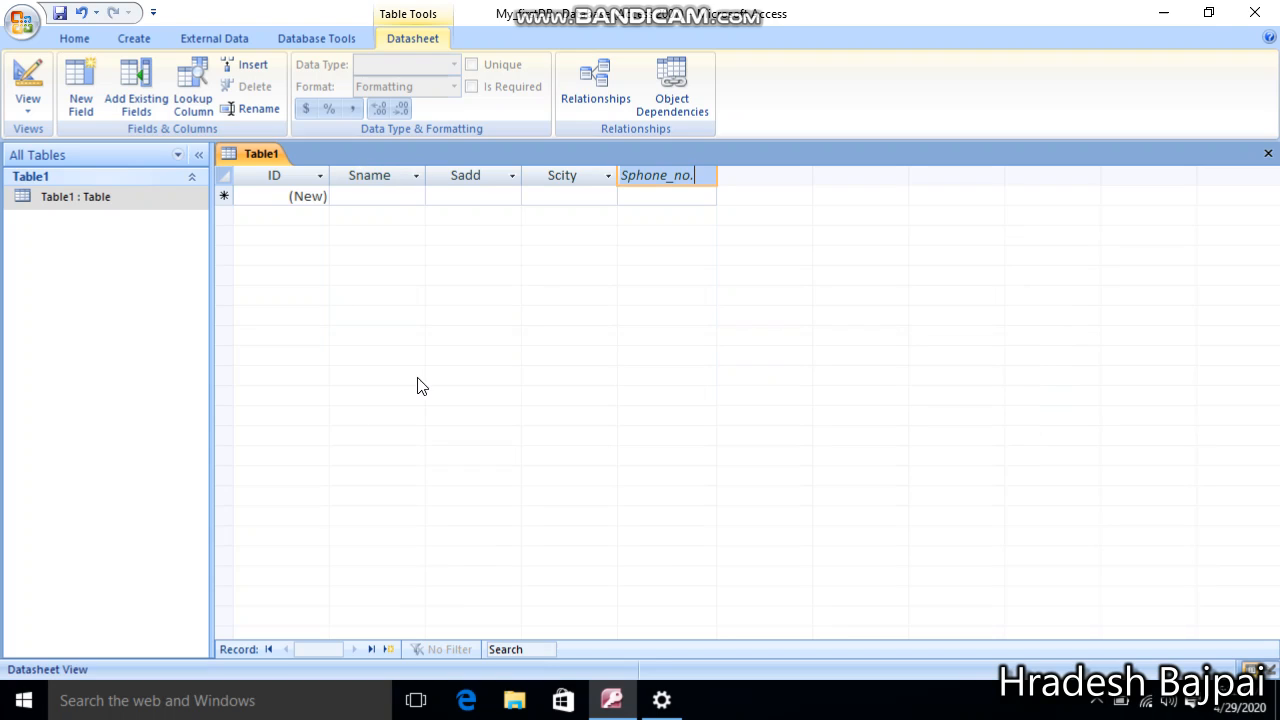
left_click(695, 176)
key("BackSpace")
Add three records to Table1 by entering a student's name in the Sname field of each
left_click(400, 197)
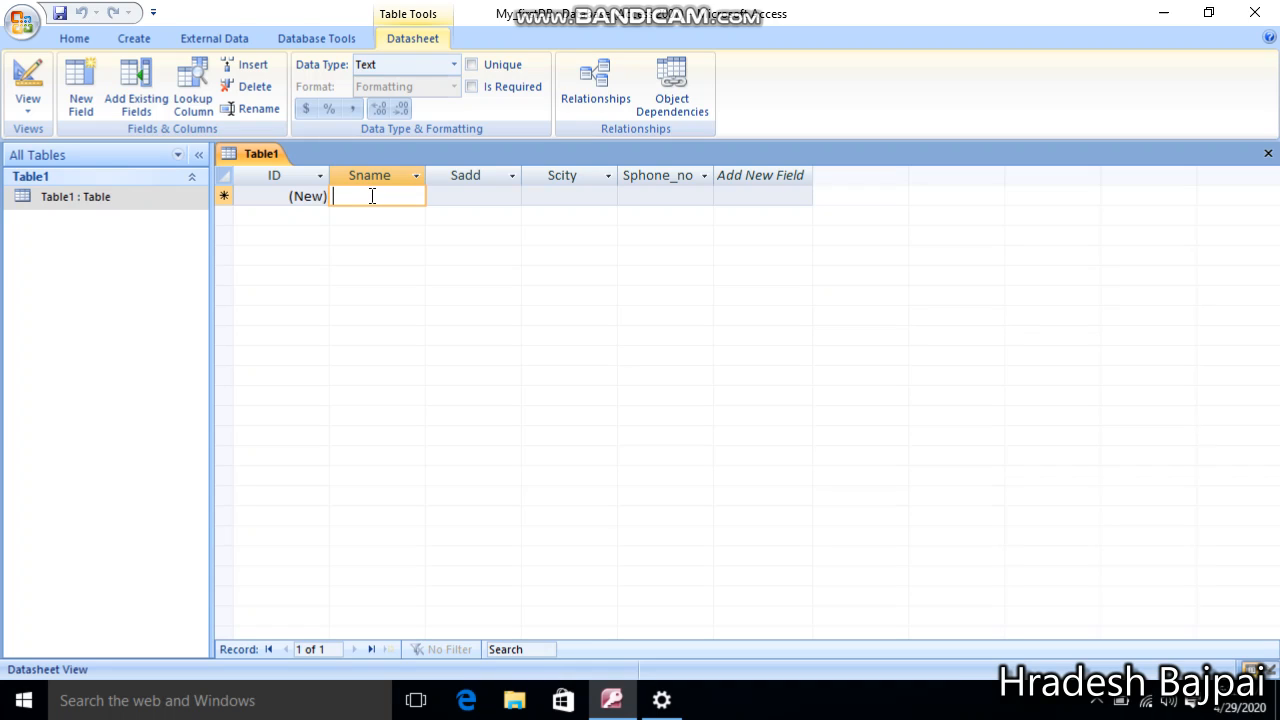
type("amar")
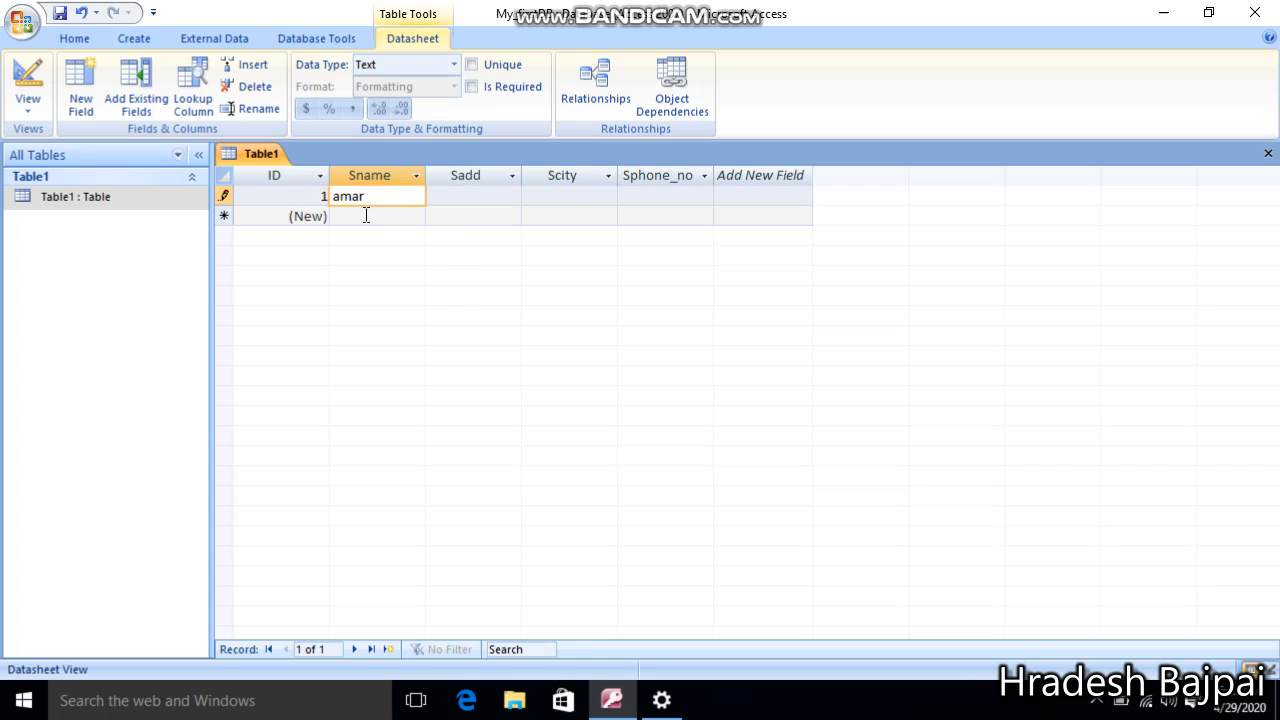
left_click(366, 215)
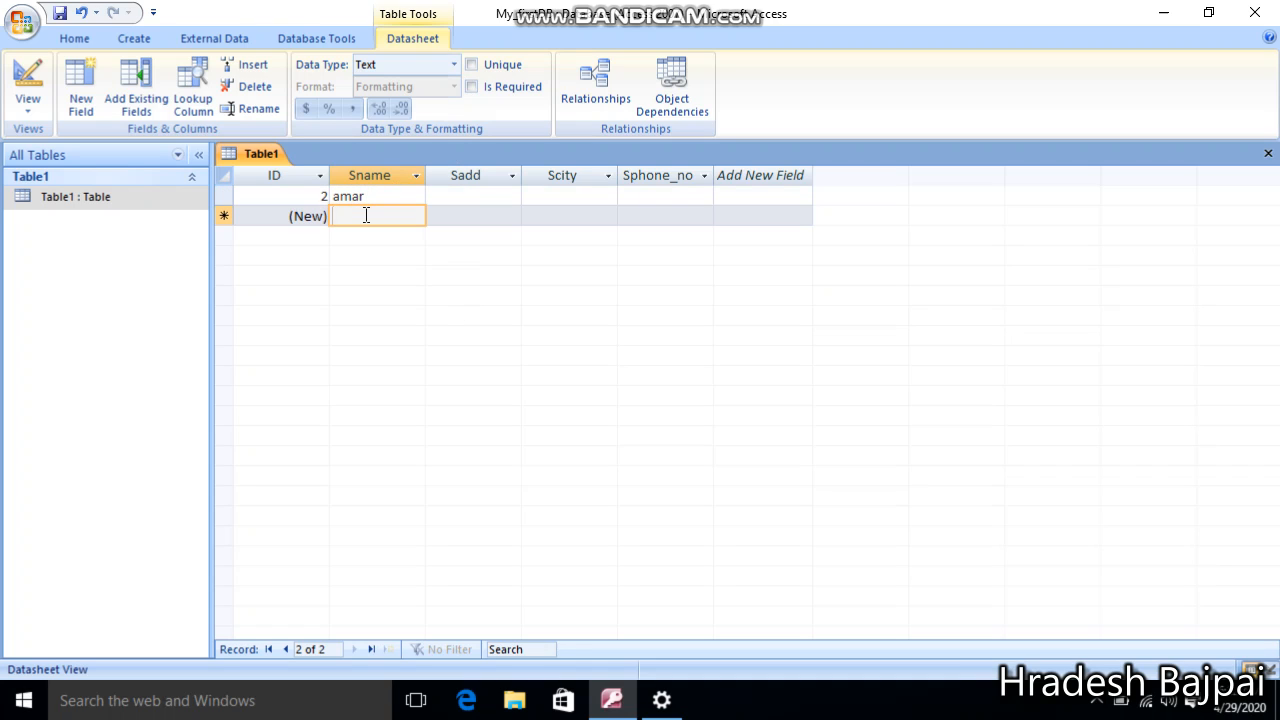
type("ram")
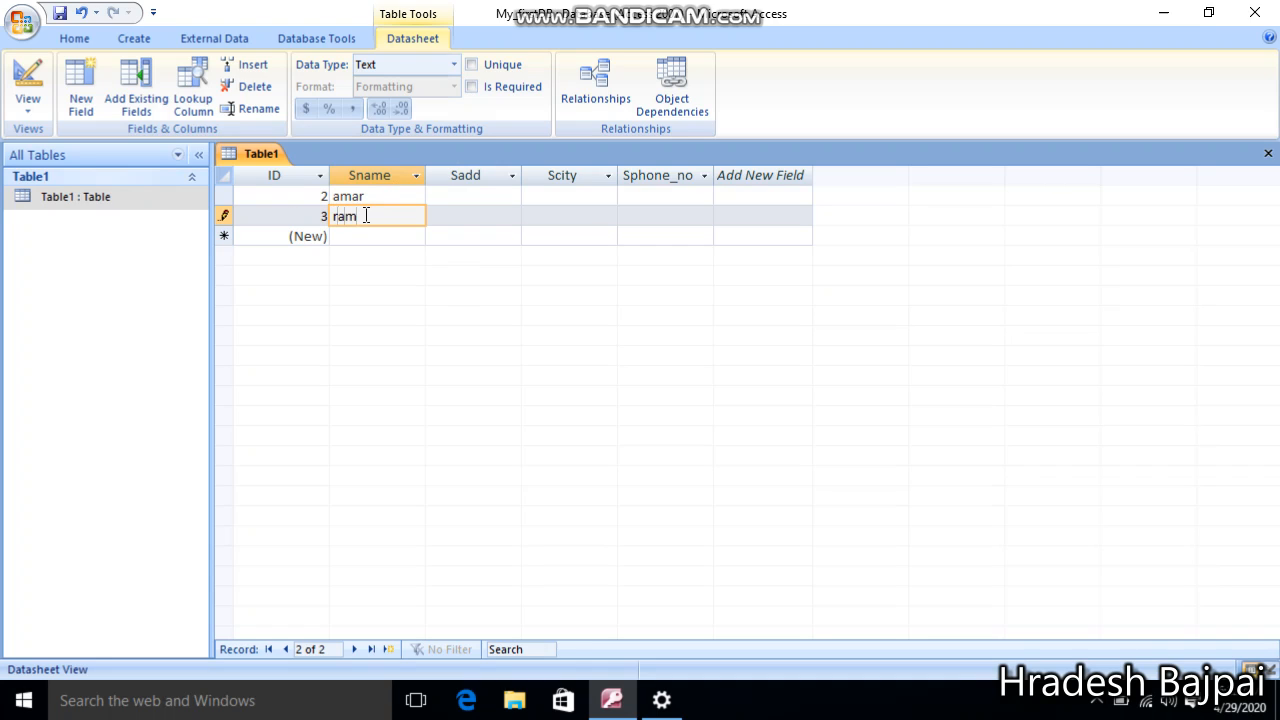
key("Down")
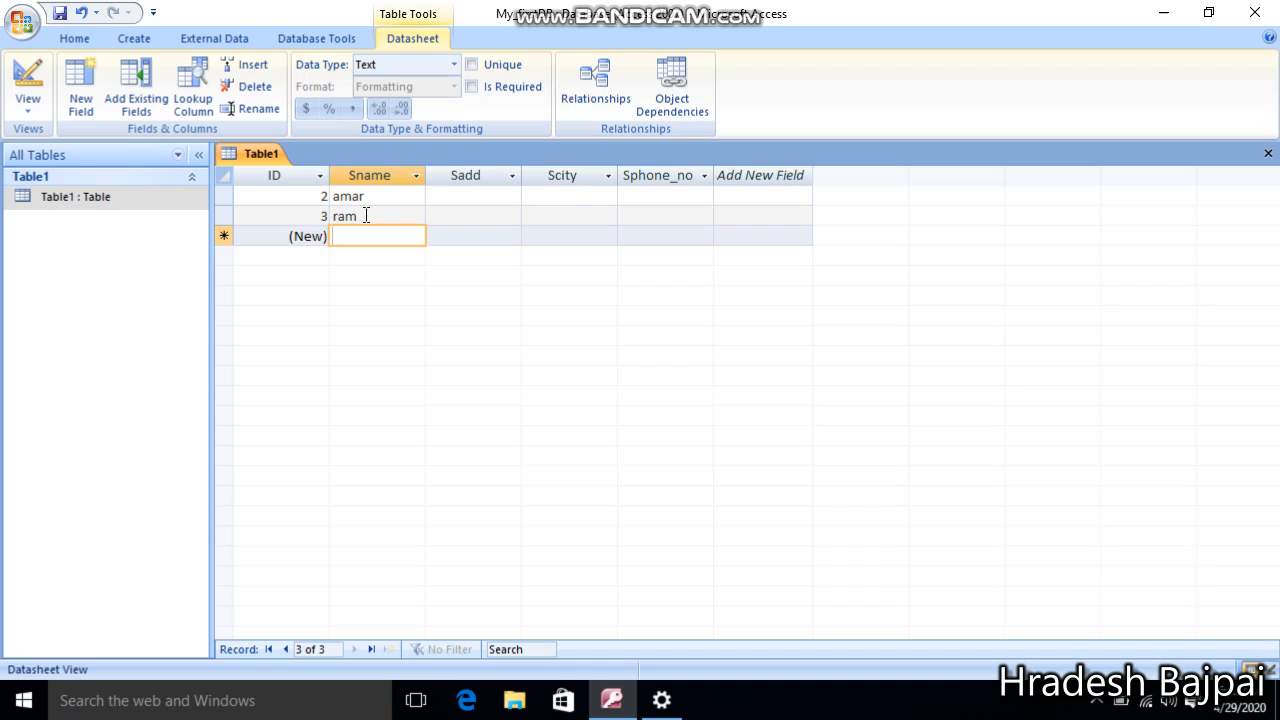
type("riya")
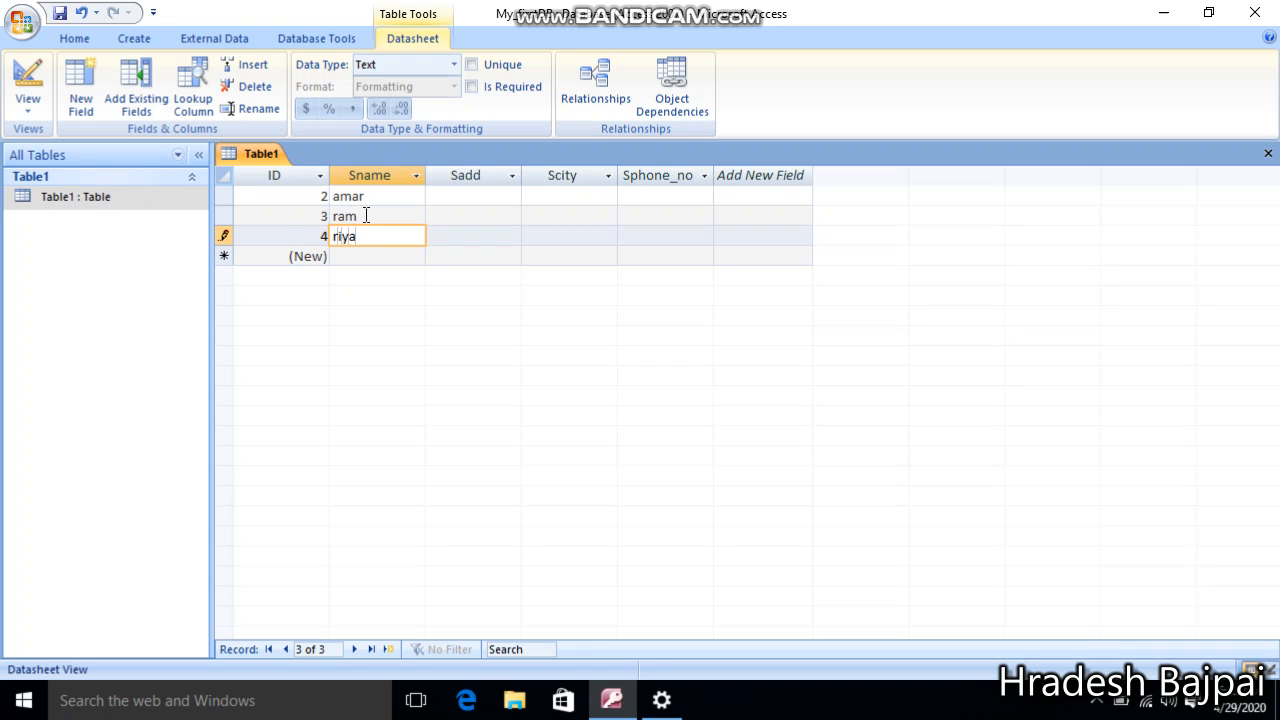
Complete the first student's record with the address, the city jhansi and the phone number
key("Tab")
key("Up")
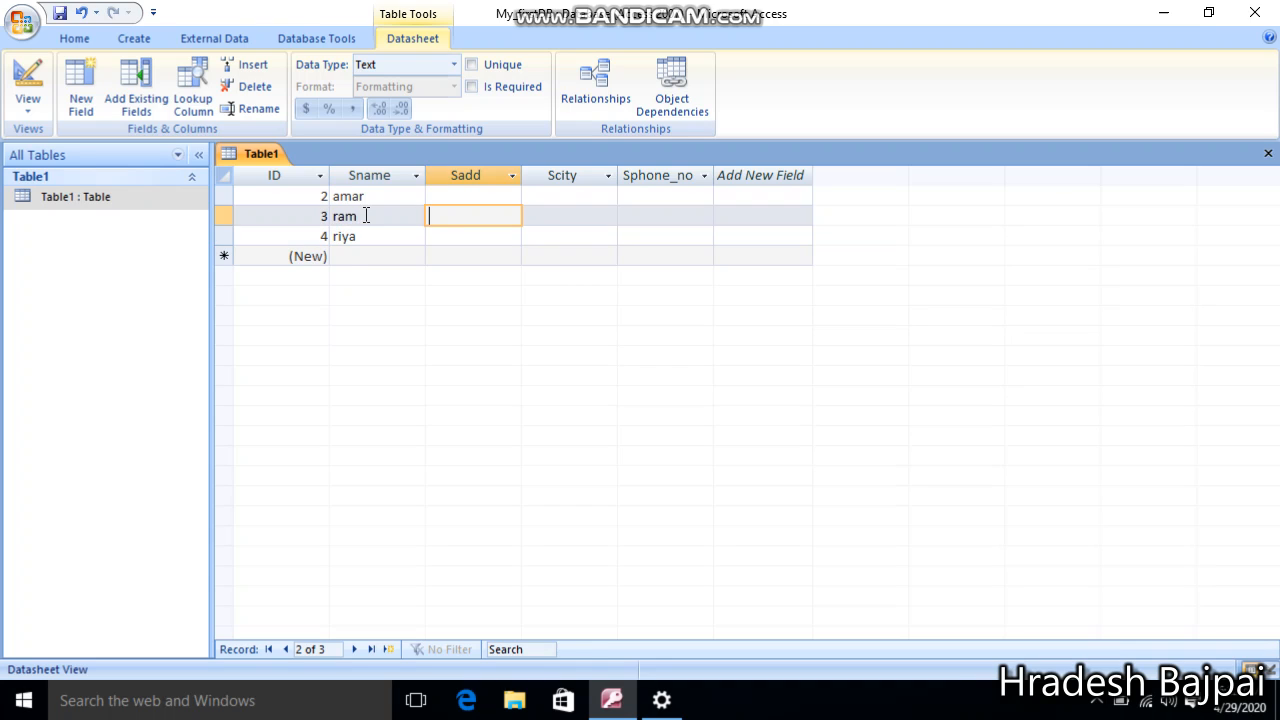
key("Up")
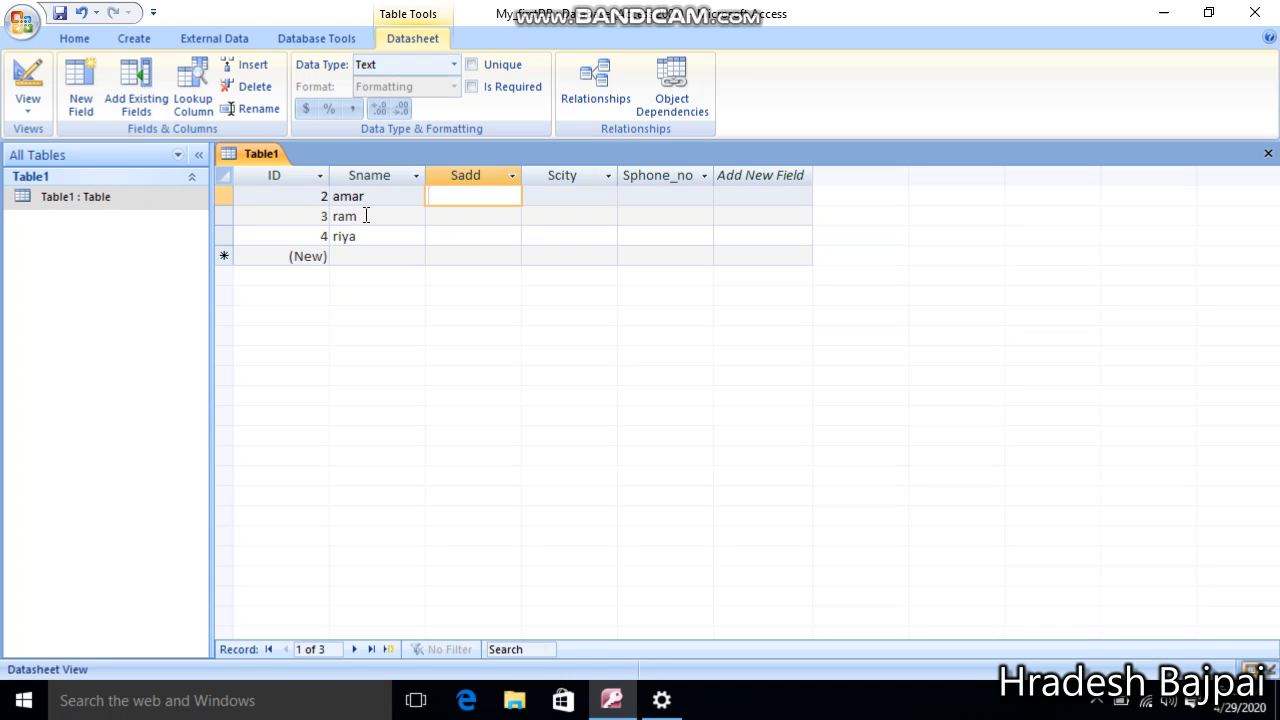
type("xyz")
key("Tab")
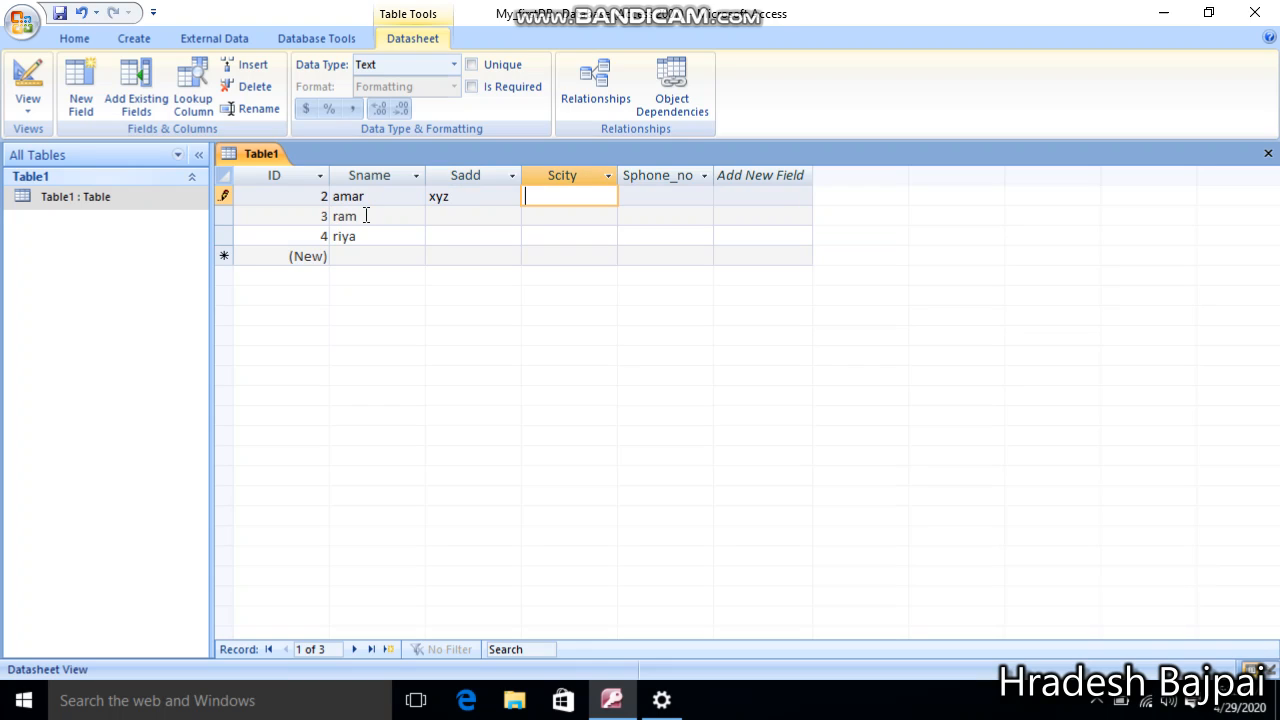
type("jhansi")
key("Tab")
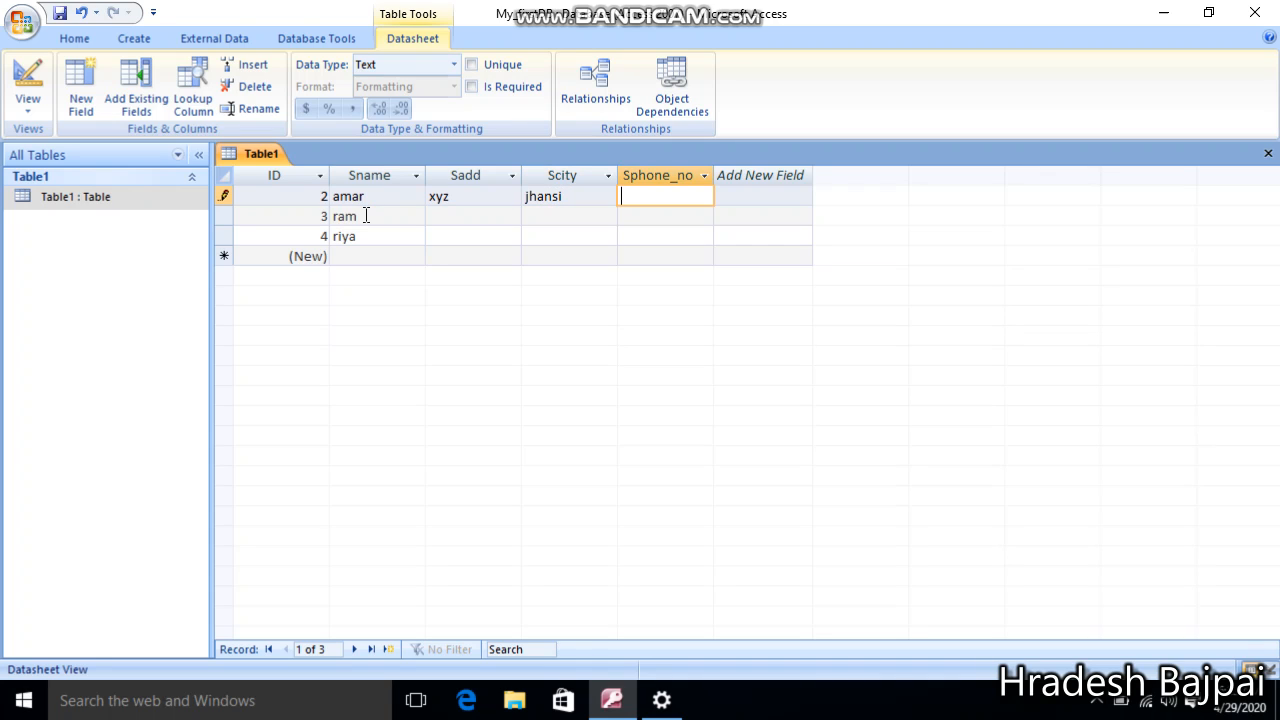
type("434343")
Complete the second student's record with the address, the placeholder city aasasa and the phone number
key("Down")
key("Left")
key("Left")
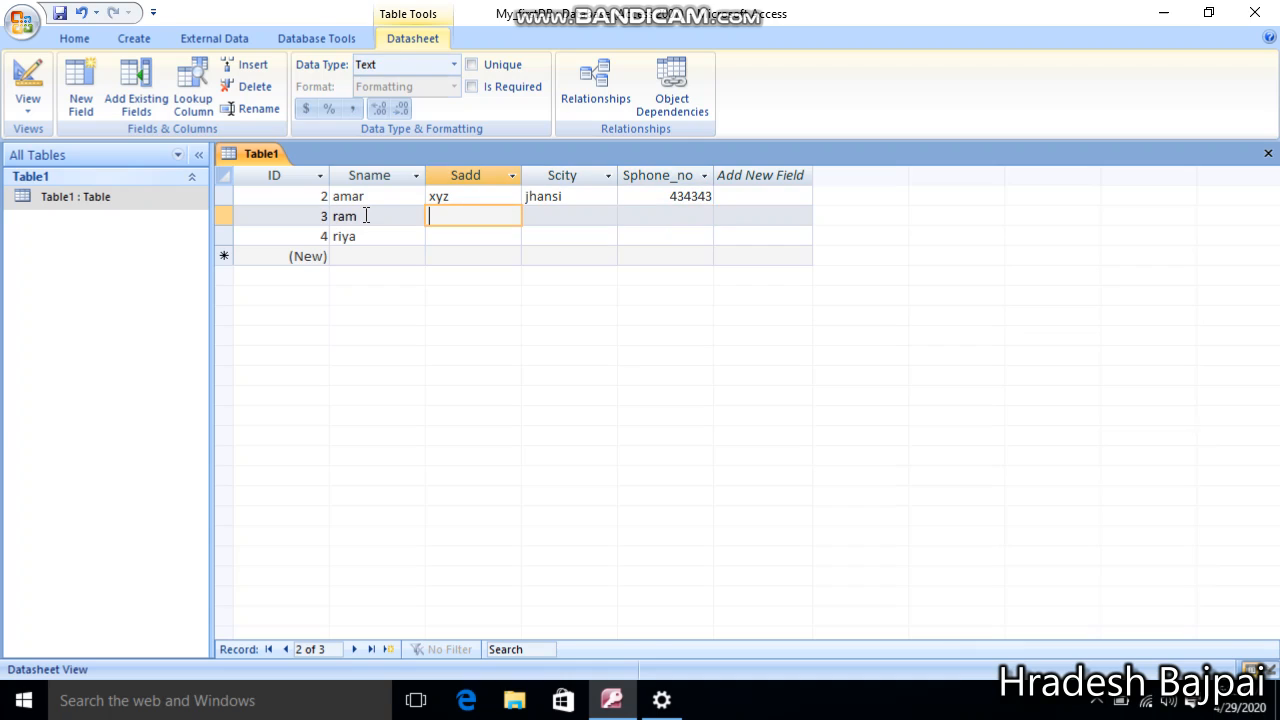
type("qssdsda")
key("Tab")
type("aasasa")
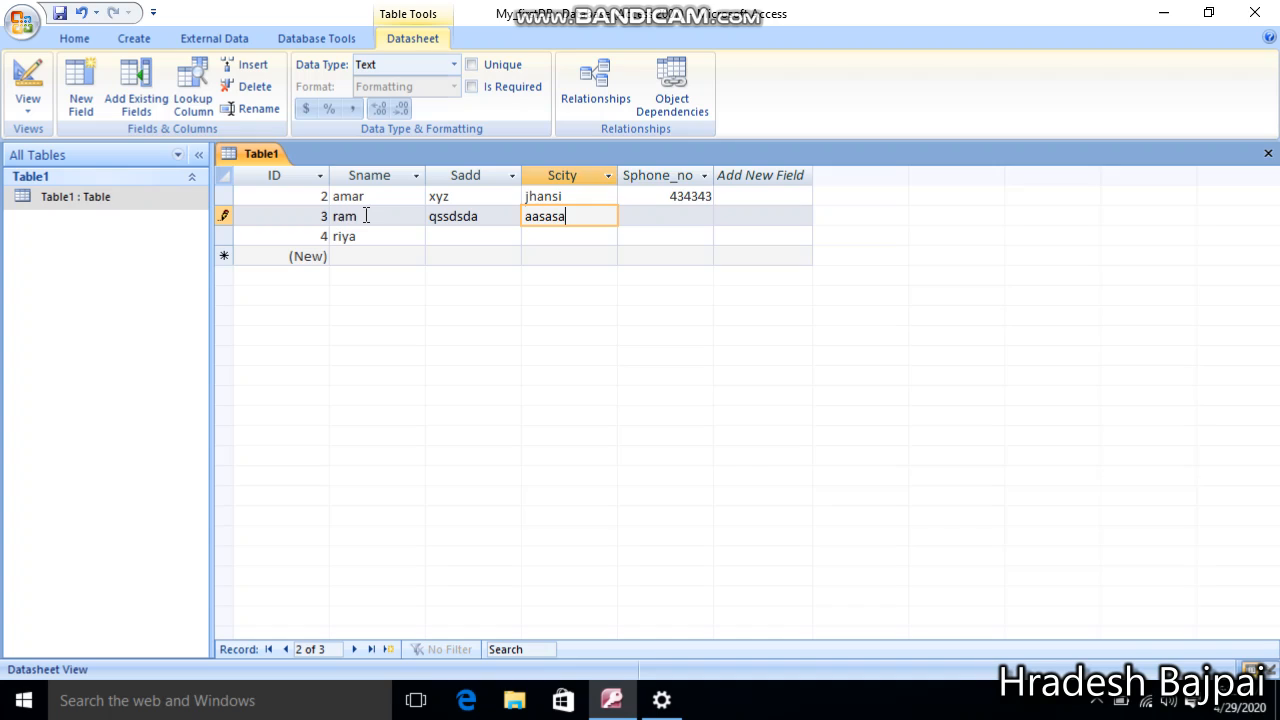
key("Tab")
type("s")
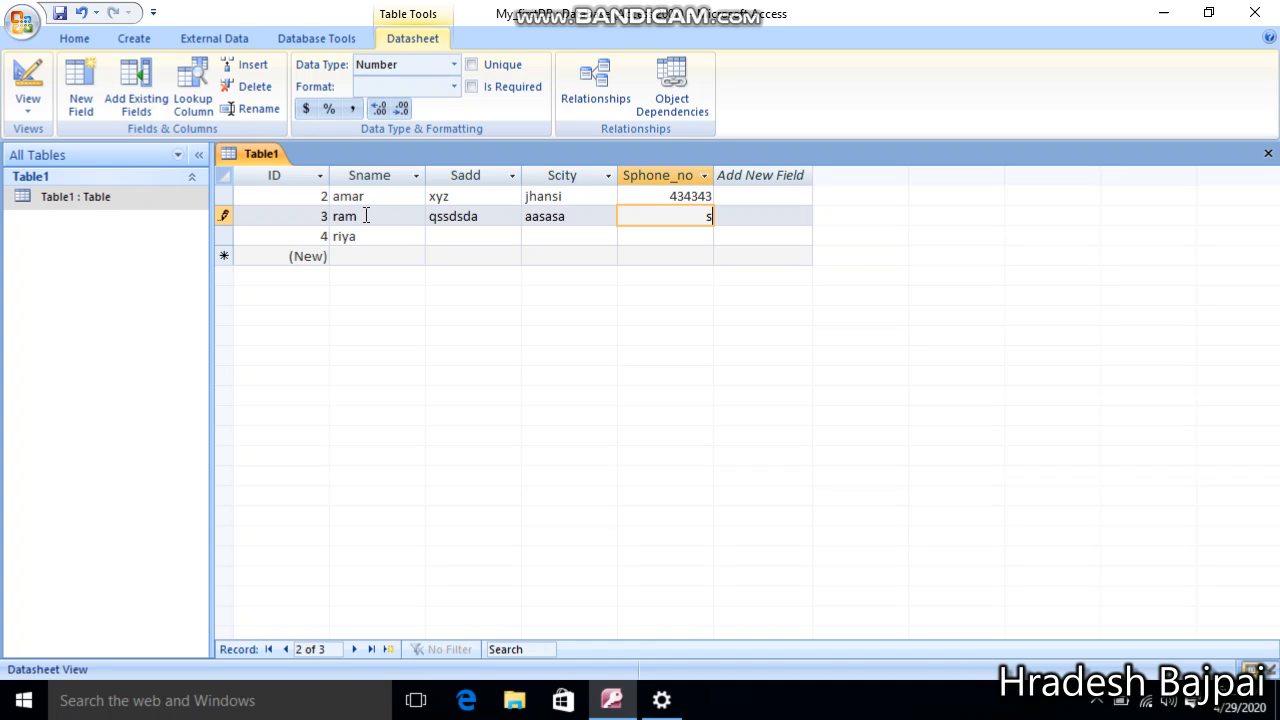
key("BackSpace")
type("3232323")
key("Down")
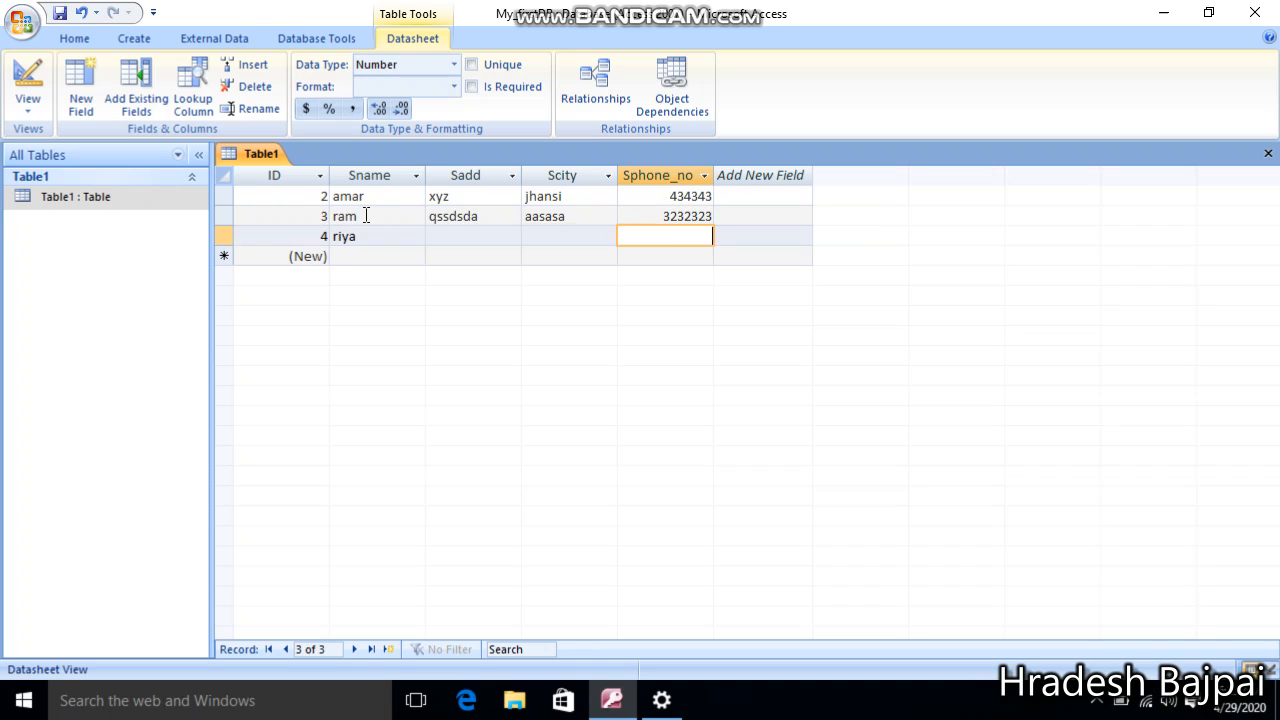
key("Left")
key("Left")
key("Left")
key("Left")
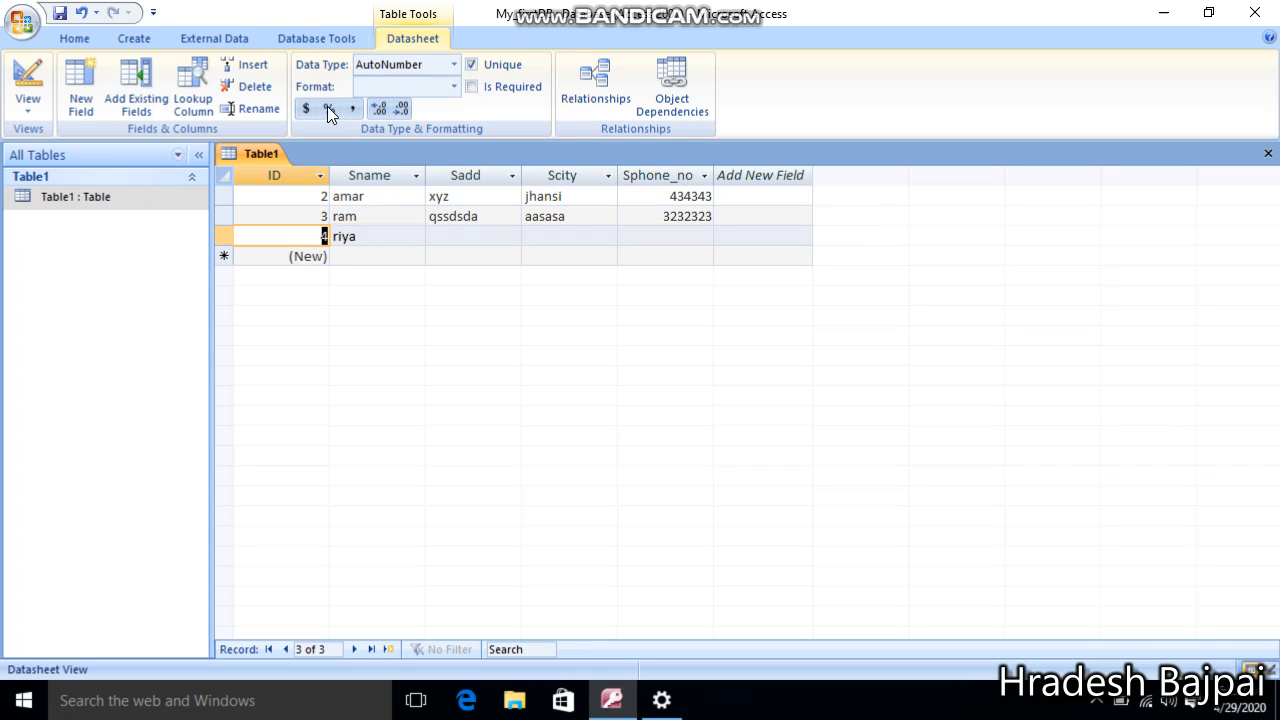
Save the table under the name Student_per_info
left_click(60, 13)
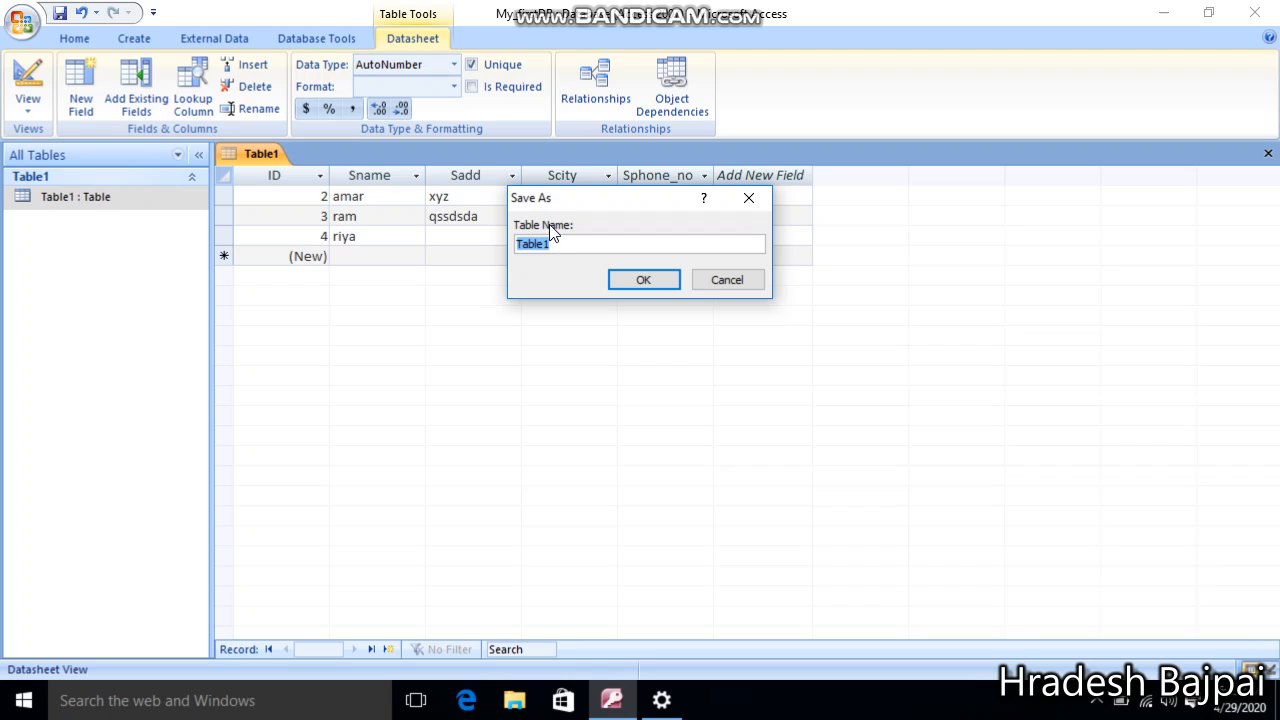
type("Student_per_info")
left_click(649, 281)
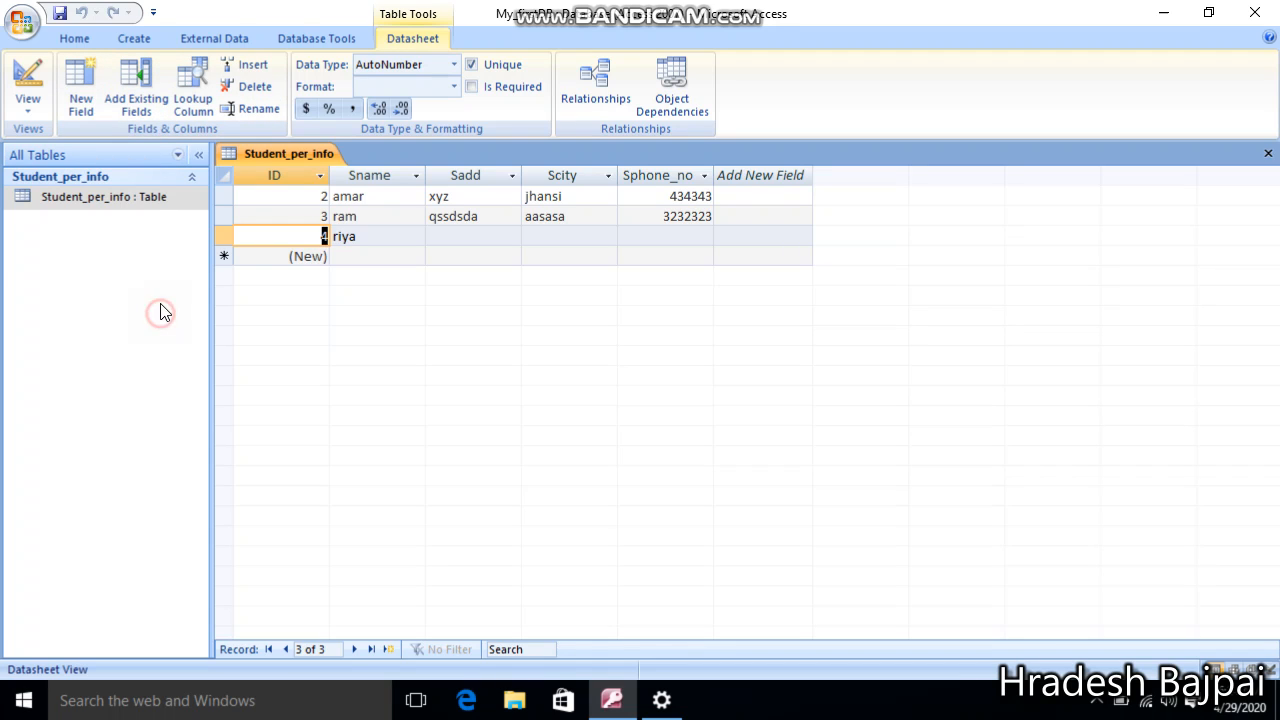
Create a new table from the Contacts table template
left_click(150, 41)
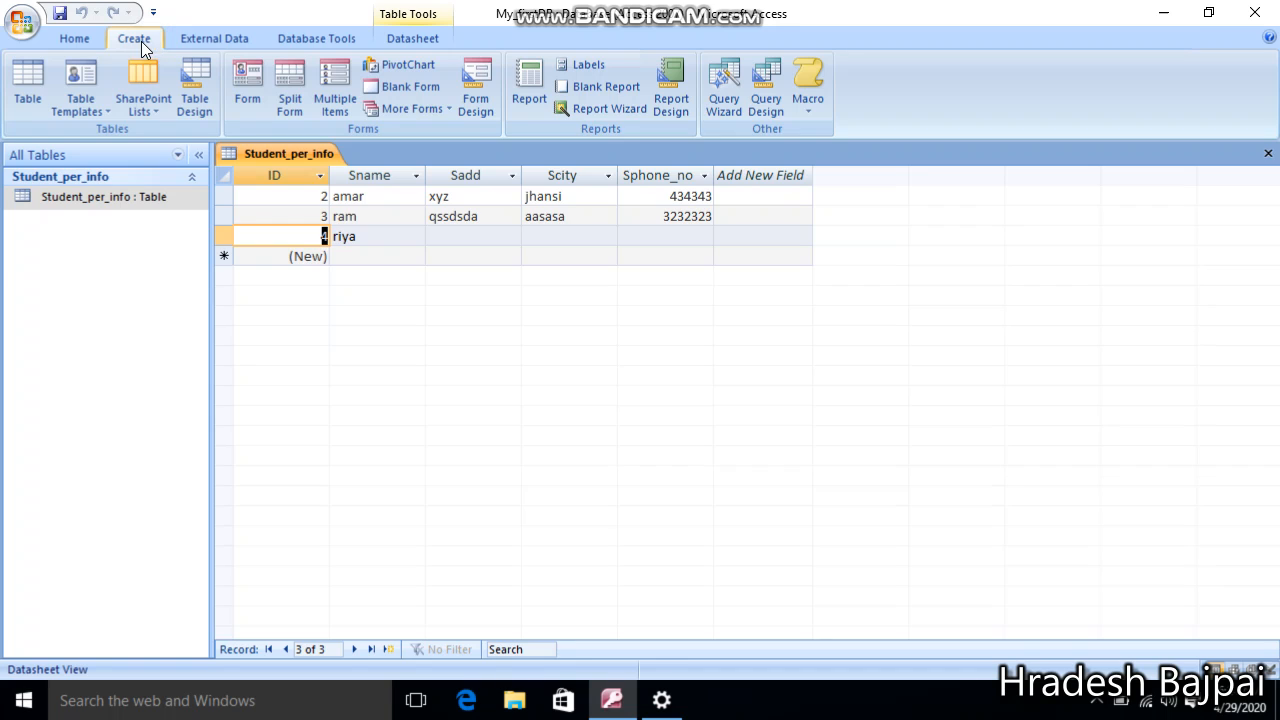
left_click(107, 109)
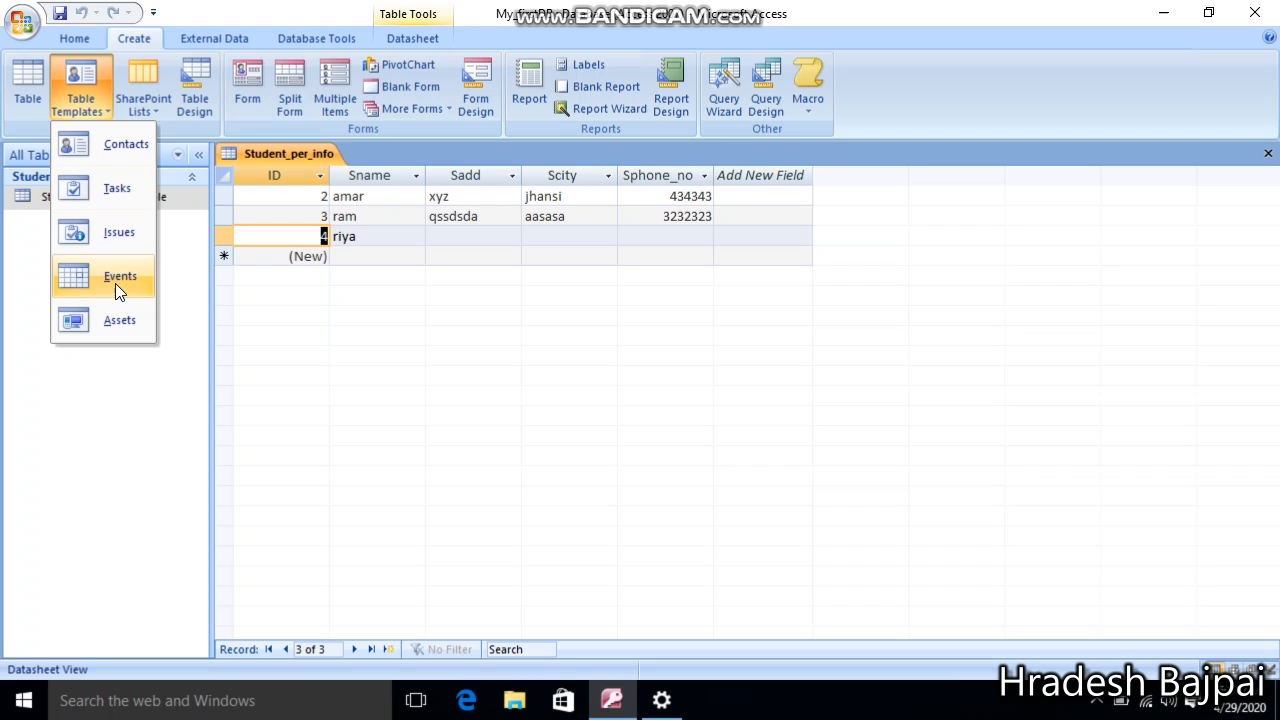
left_click(120, 148)
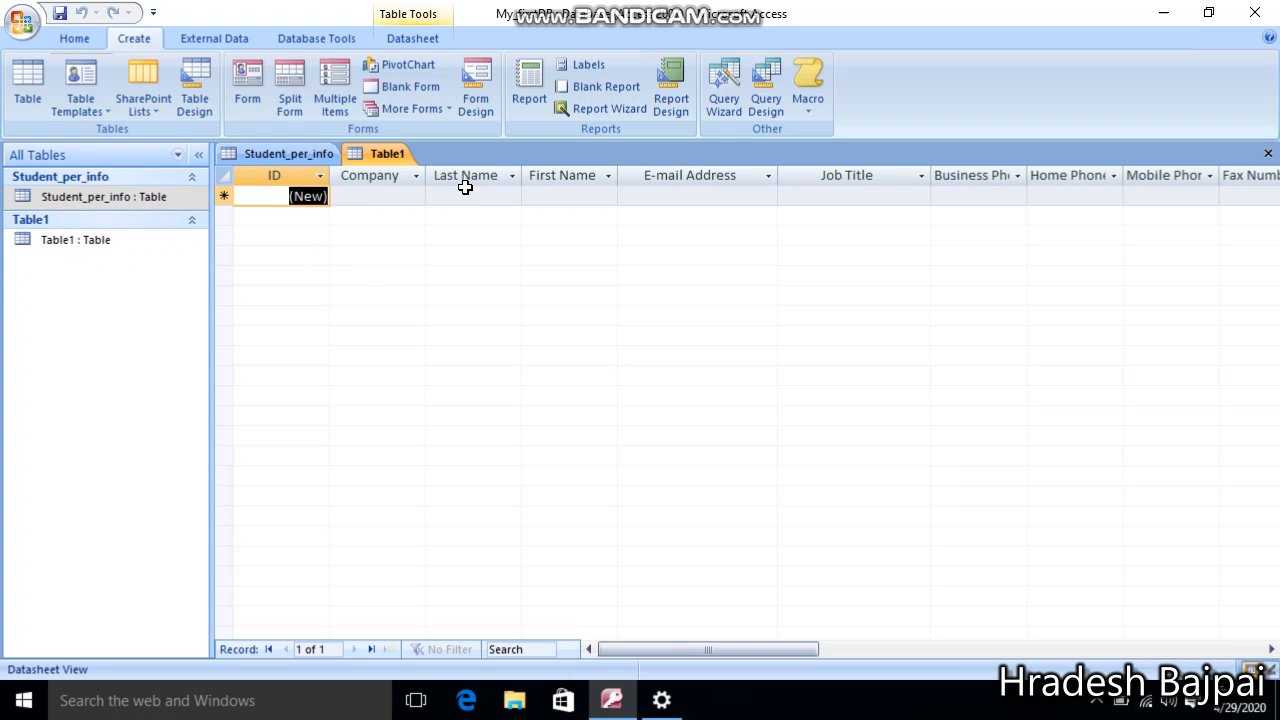
Compare the fields of Student_per_info with the contacts table's fields and view the datasheet options for its Last Name field
left_click(88, 197)
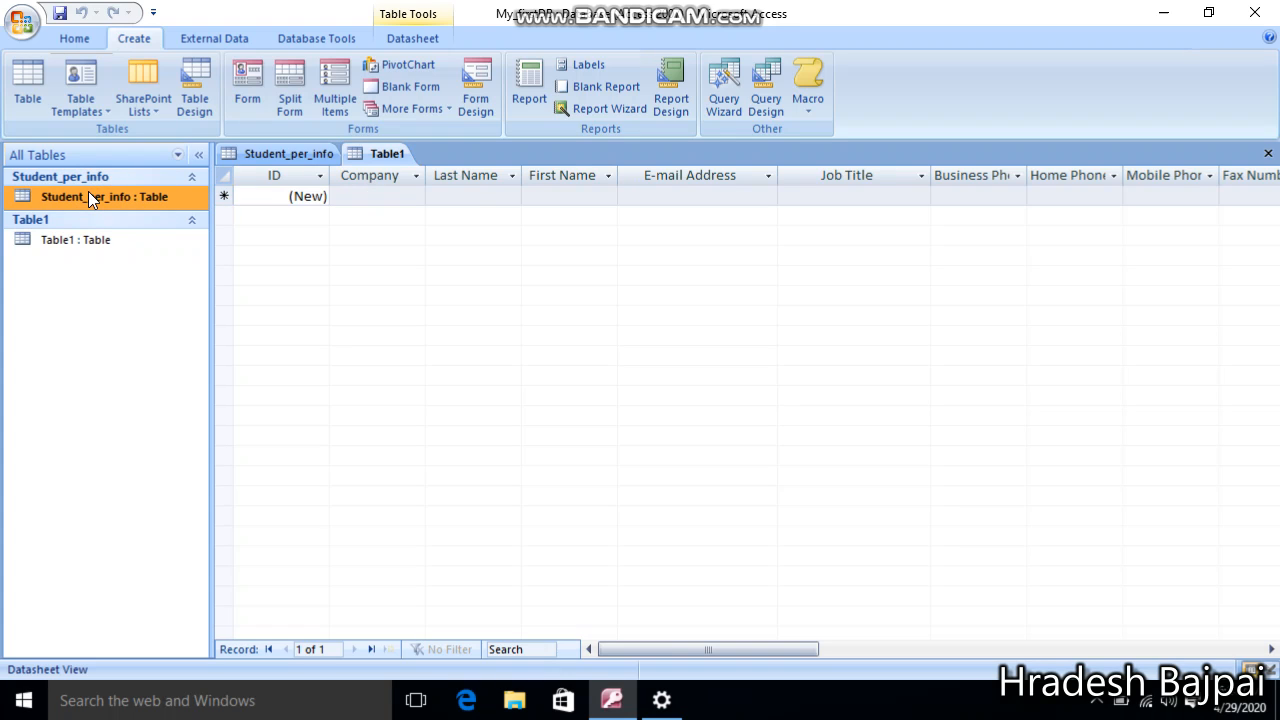
left_click(286, 153)
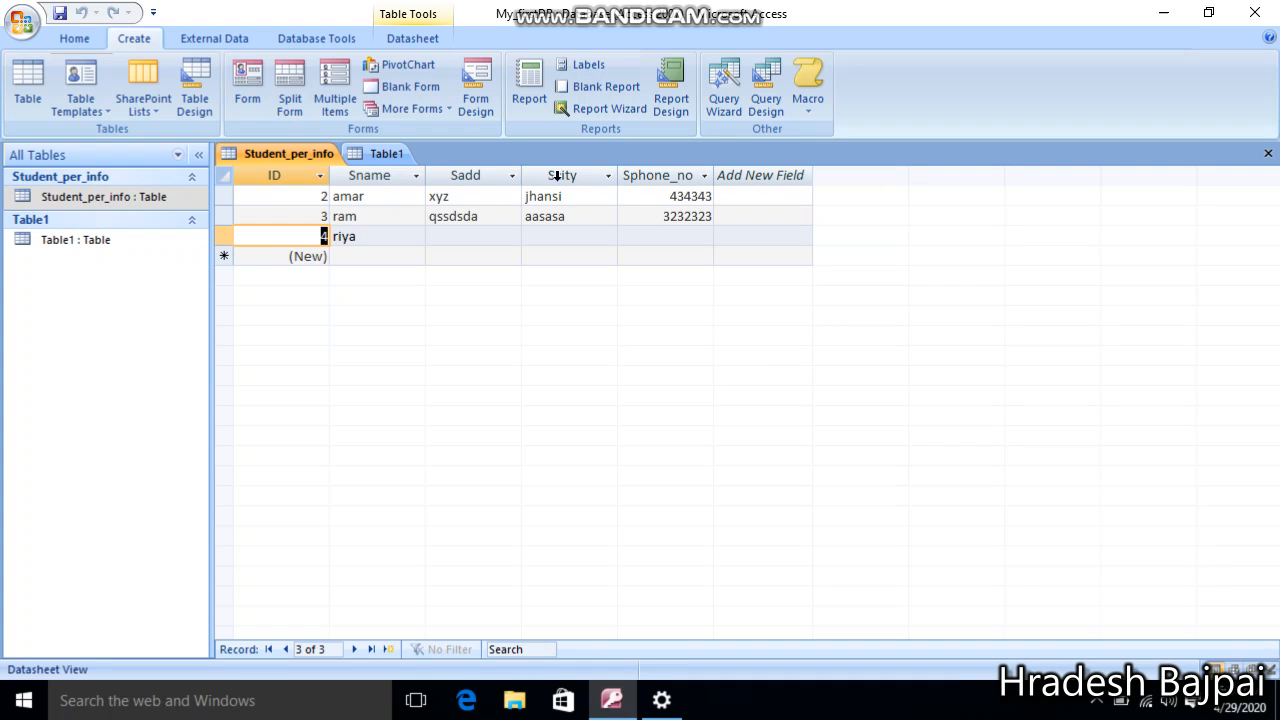
left_click(385, 153)
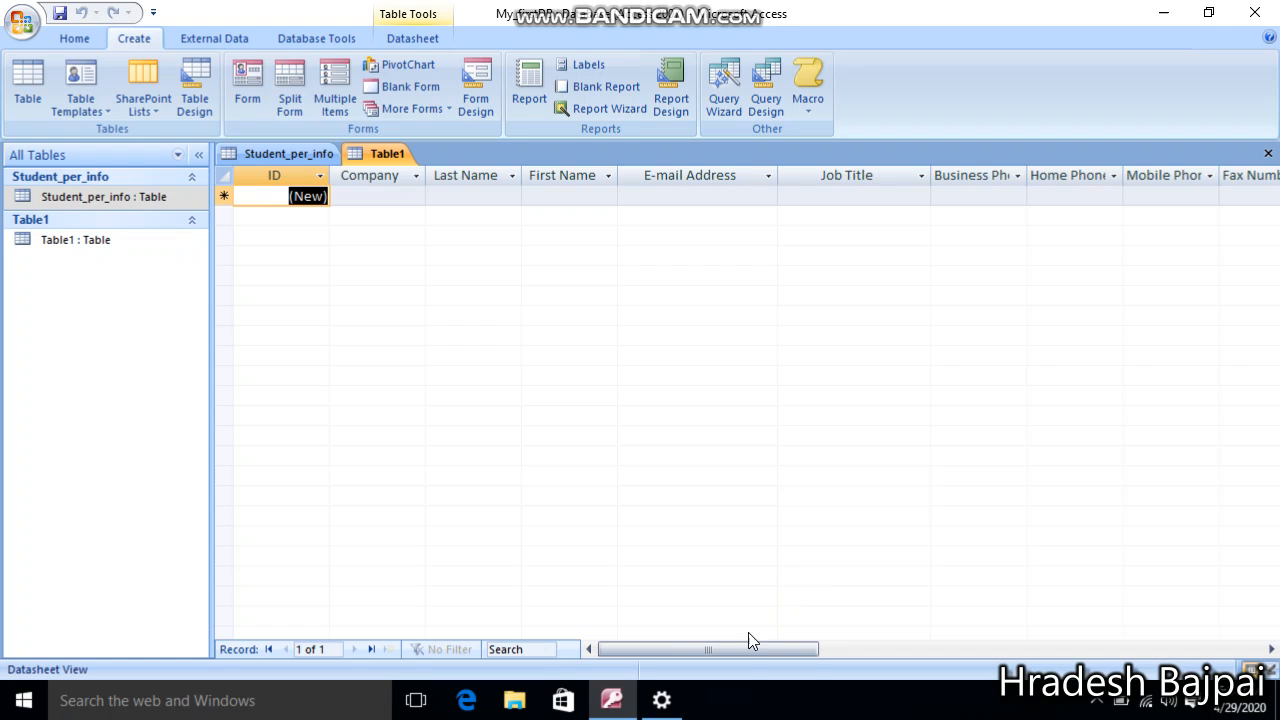
left_click_drag(745, 645, 656, 650)
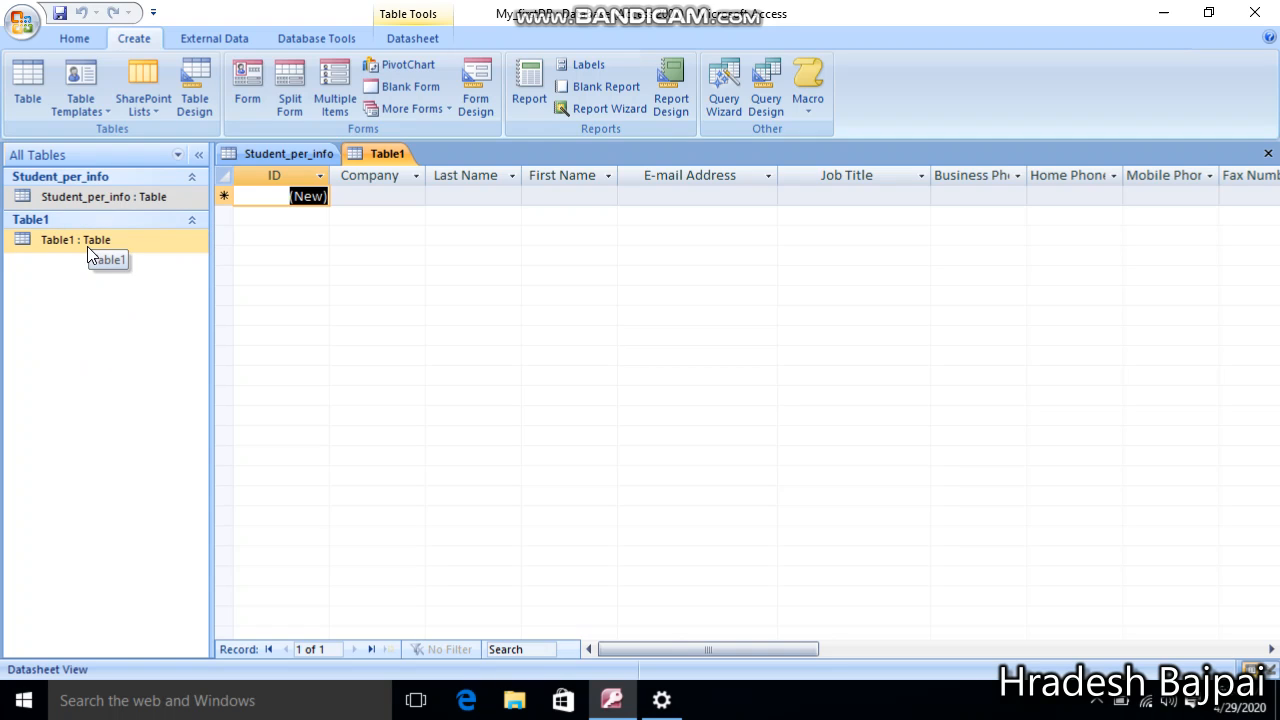
left_click(394, 196)
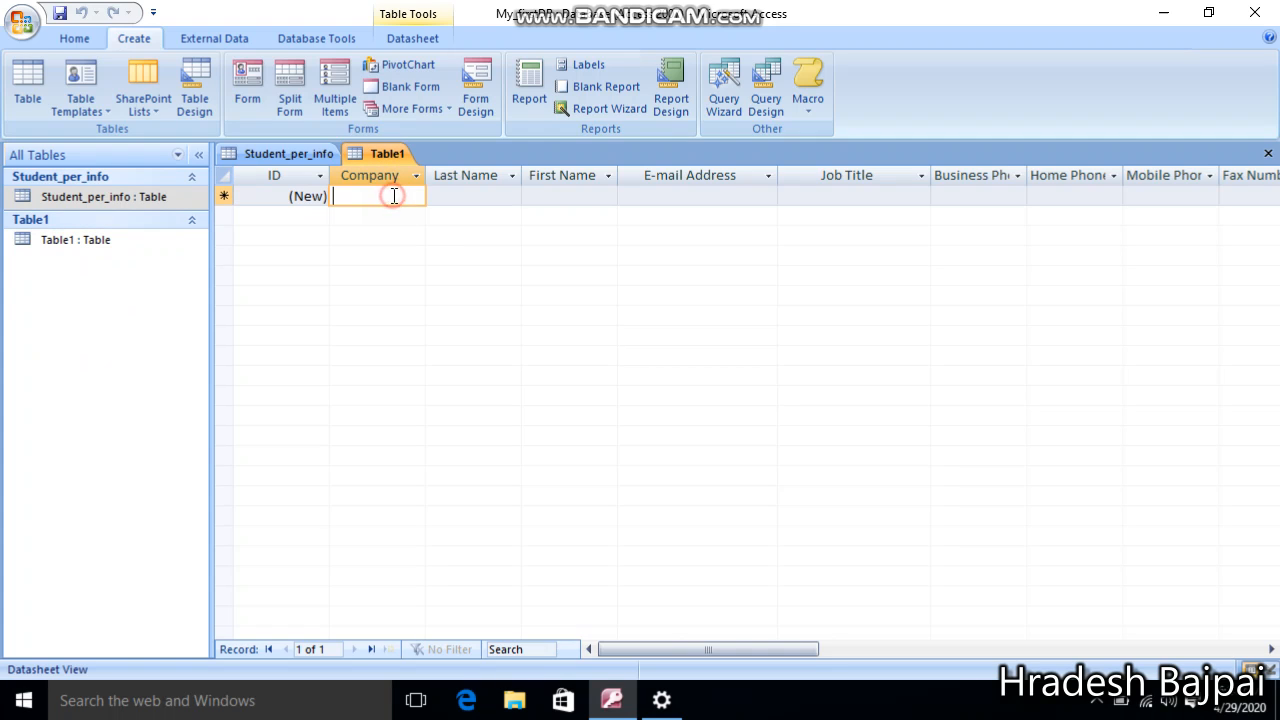
left_click(452, 195)
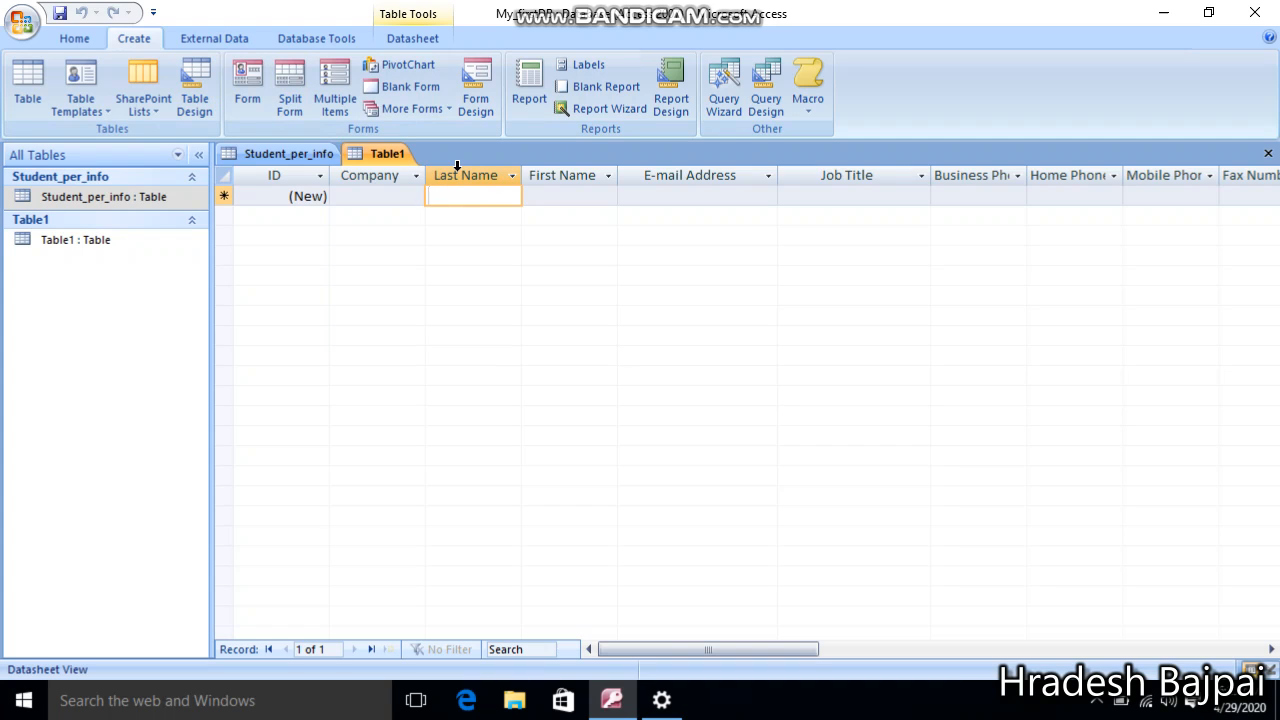
left_click(433, 40)
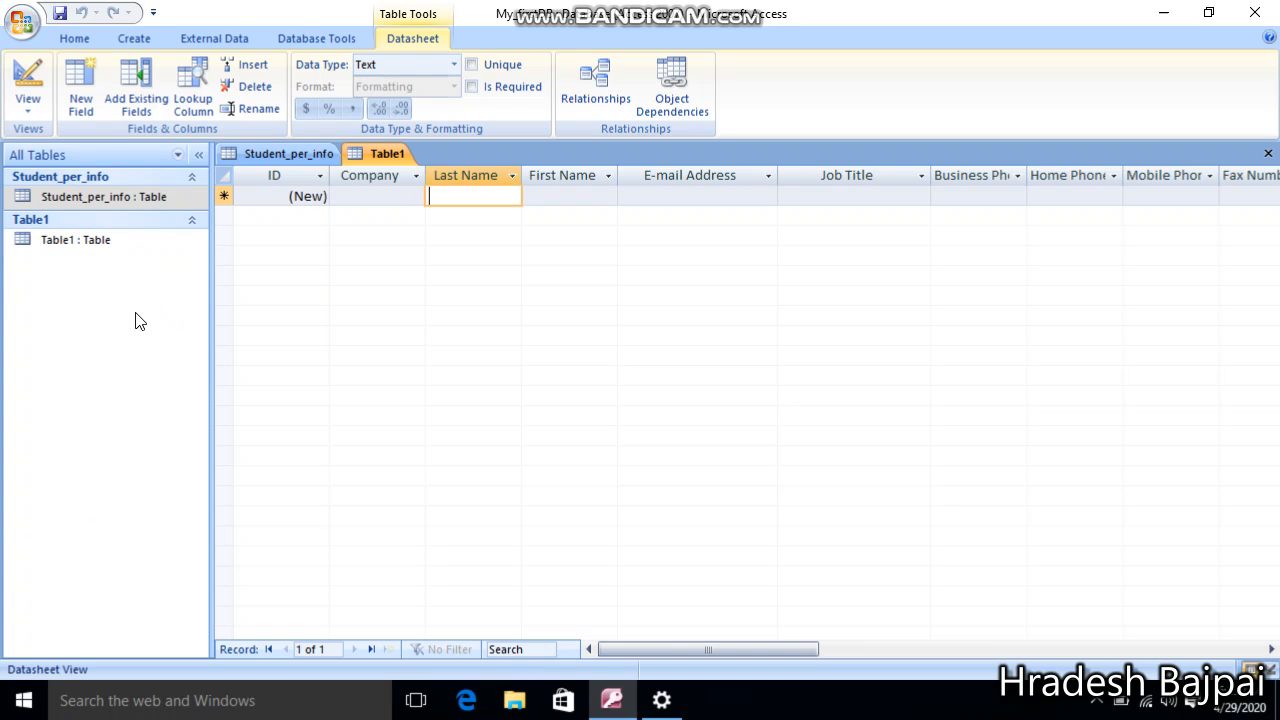
Create a new blank table and review the existing fields available from Student_per_info and Table1
left_click(134, 38)
left_click(27, 86)
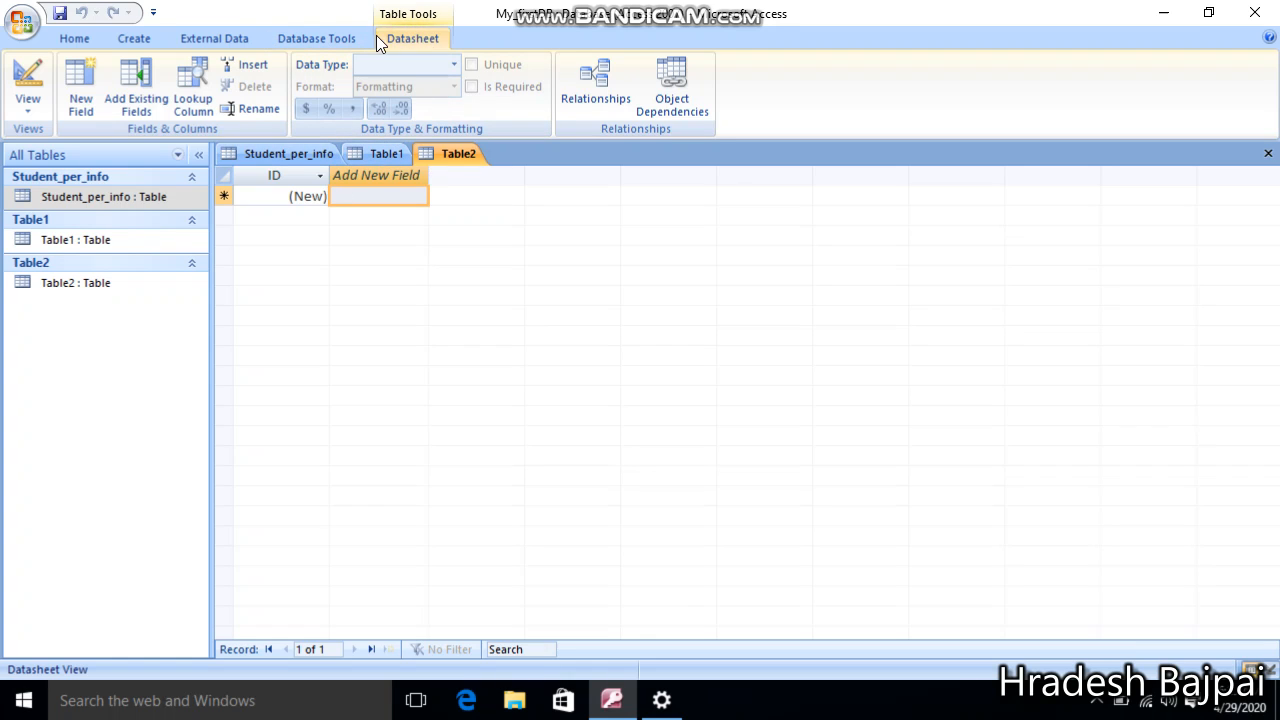
left_click(143, 112)
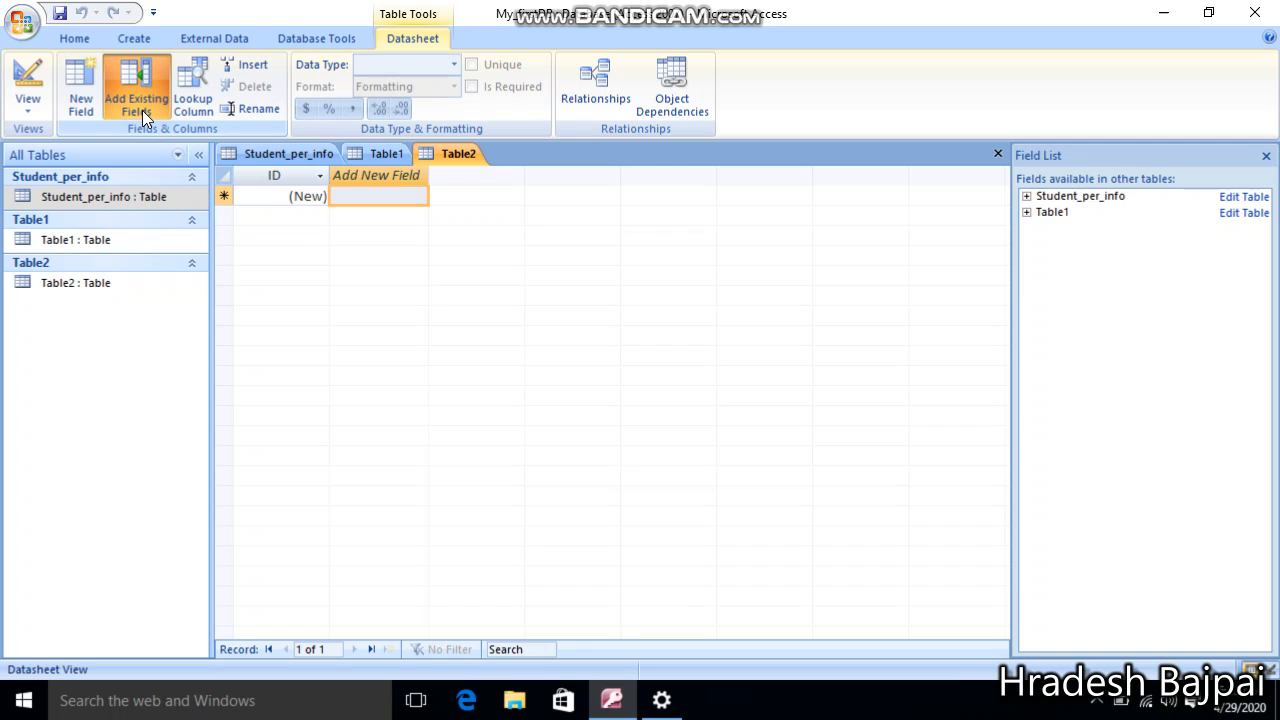
left_click(1027, 197)
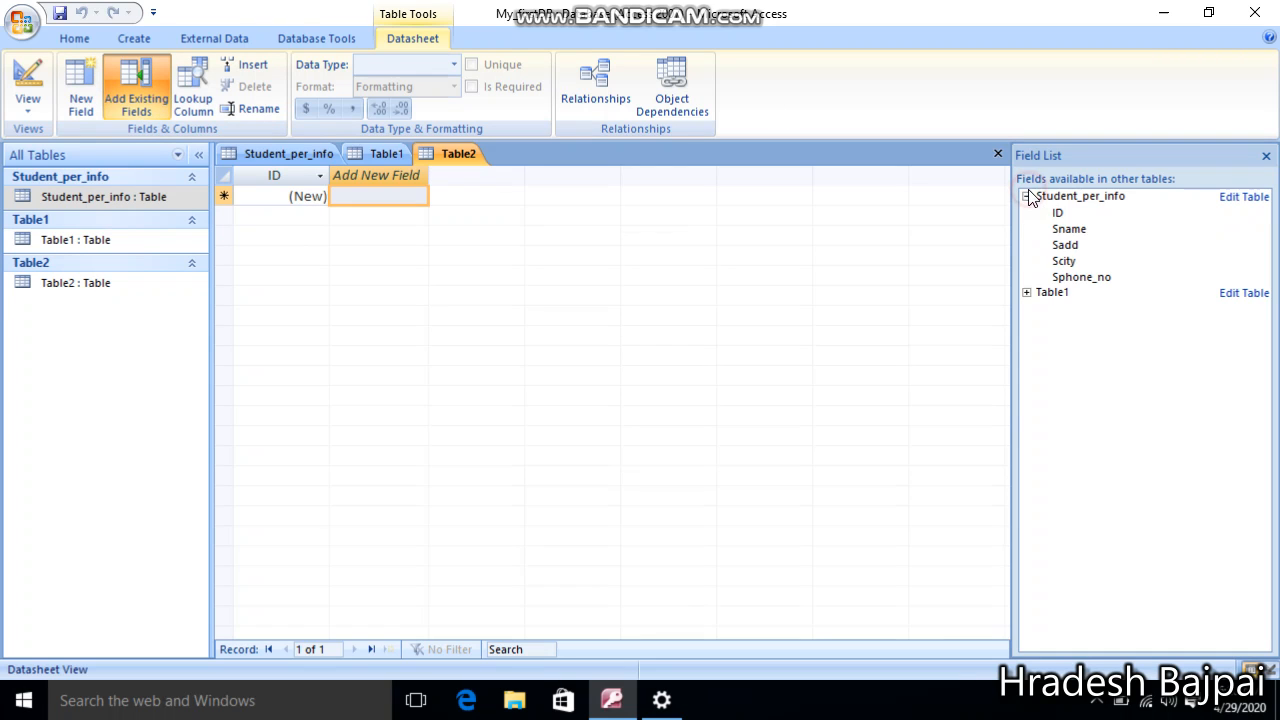
left_click(1027, 294)
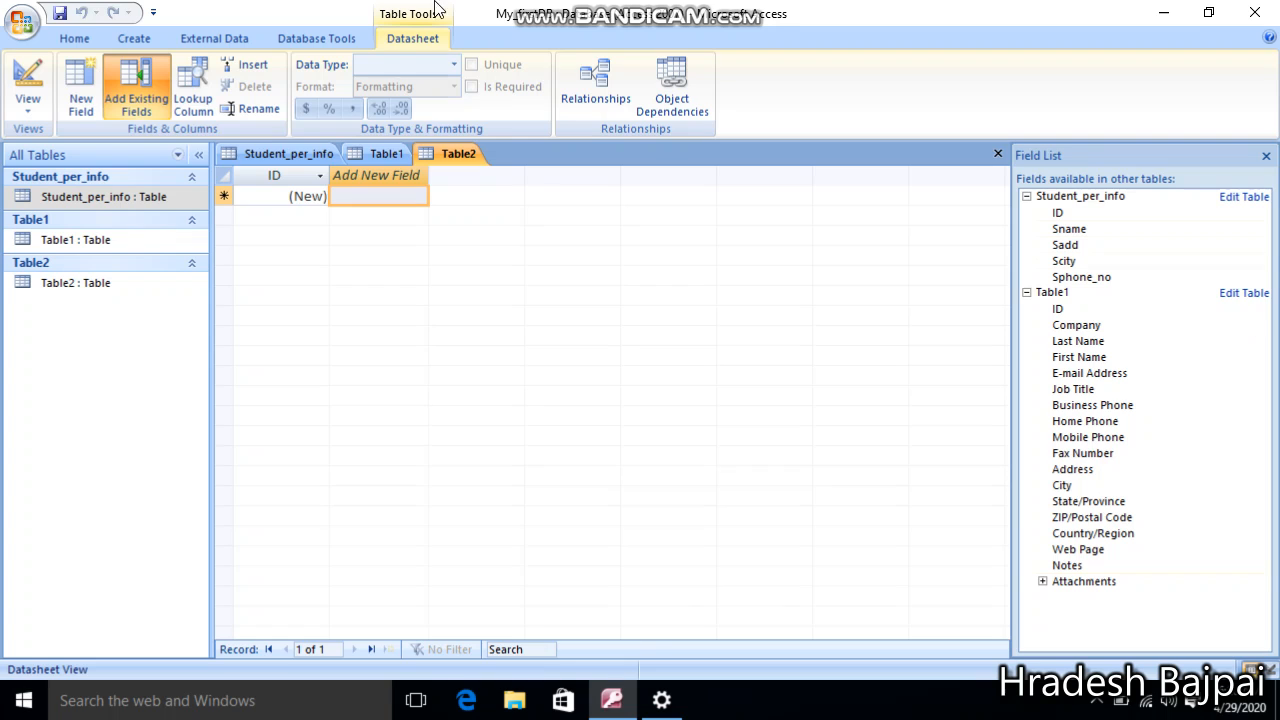
left_click(1266, 155)
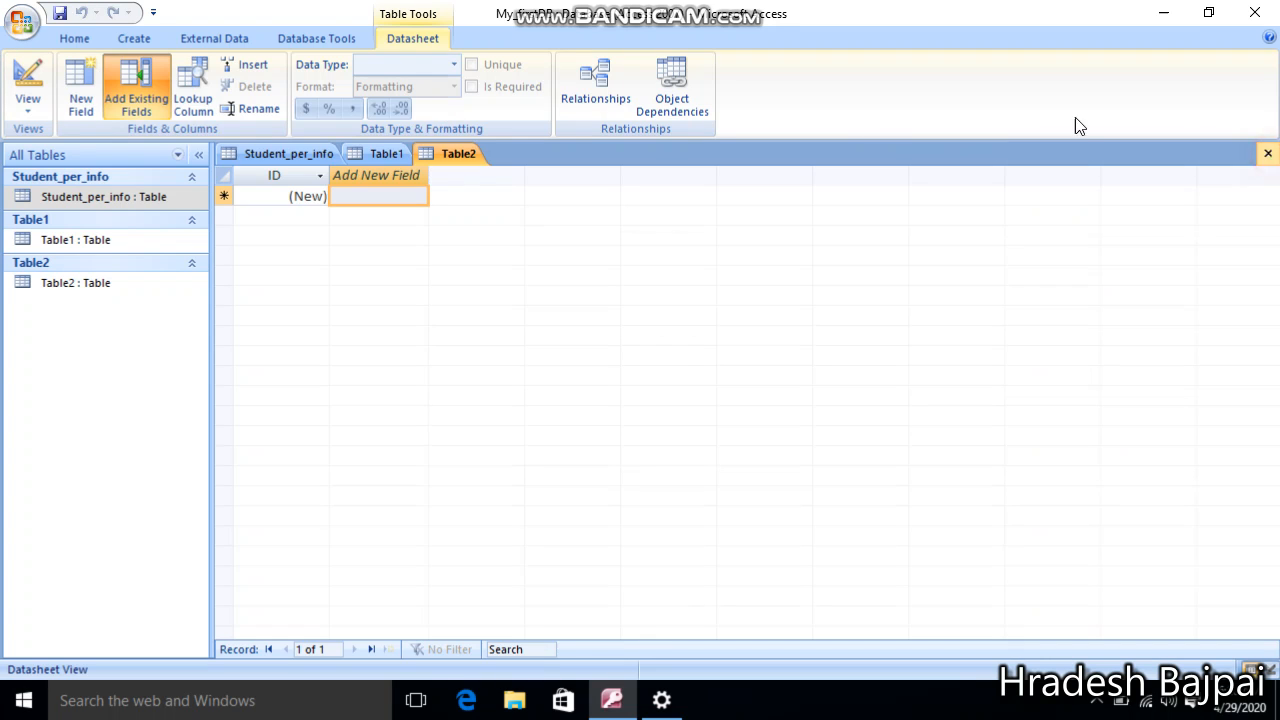
Browse the field templates and add the Company field from the Contacts group to Table2
left_click(74, 102)
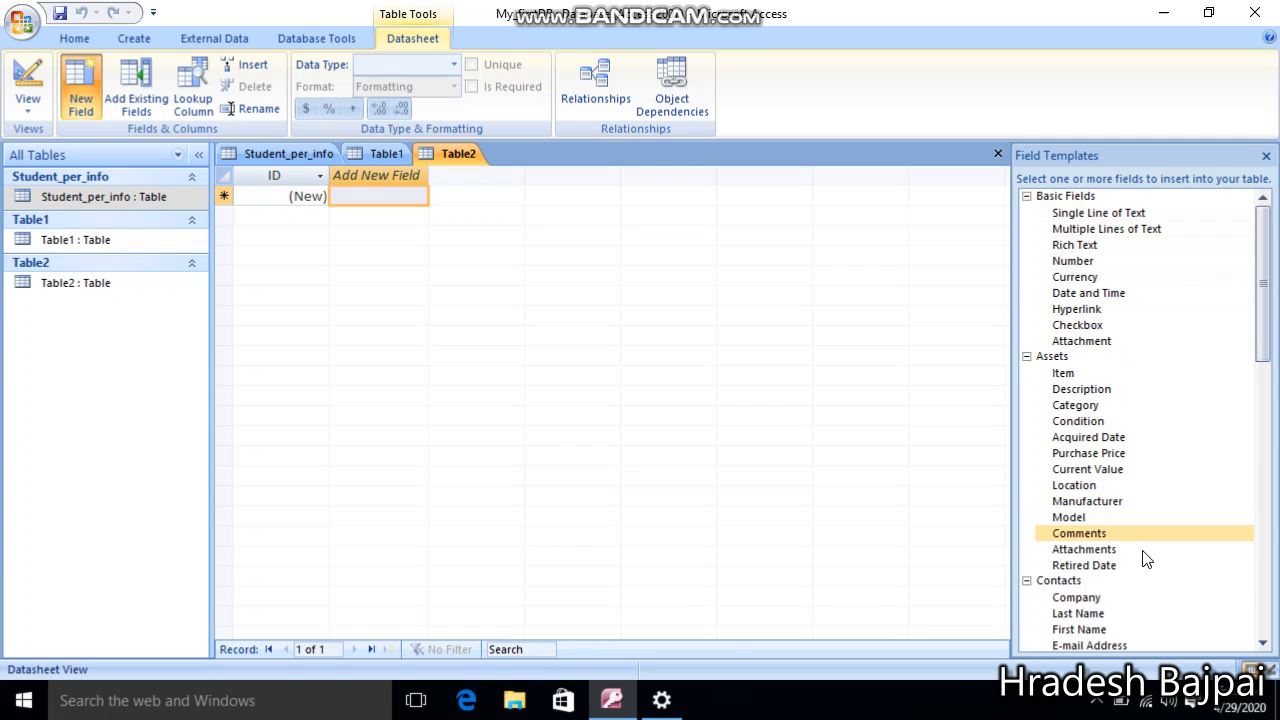
scroll(1146, 570, "down", 13)
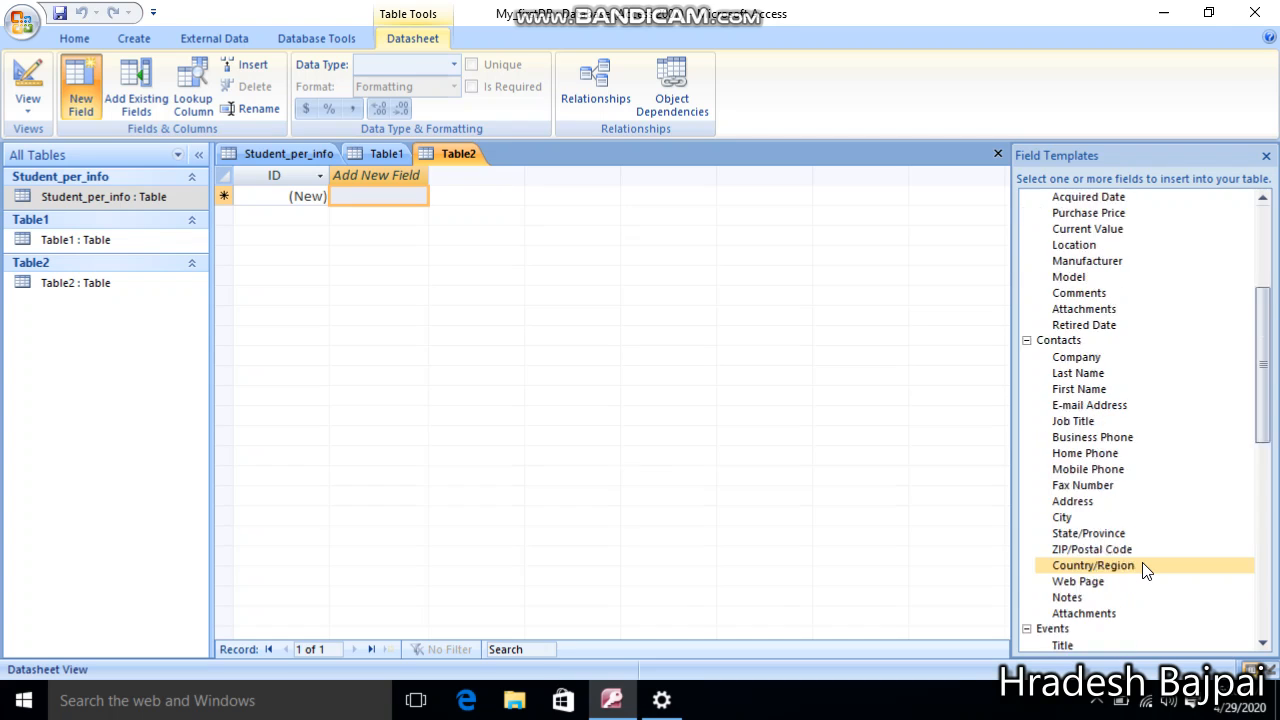
scroll(1146, 568, "down", 4)
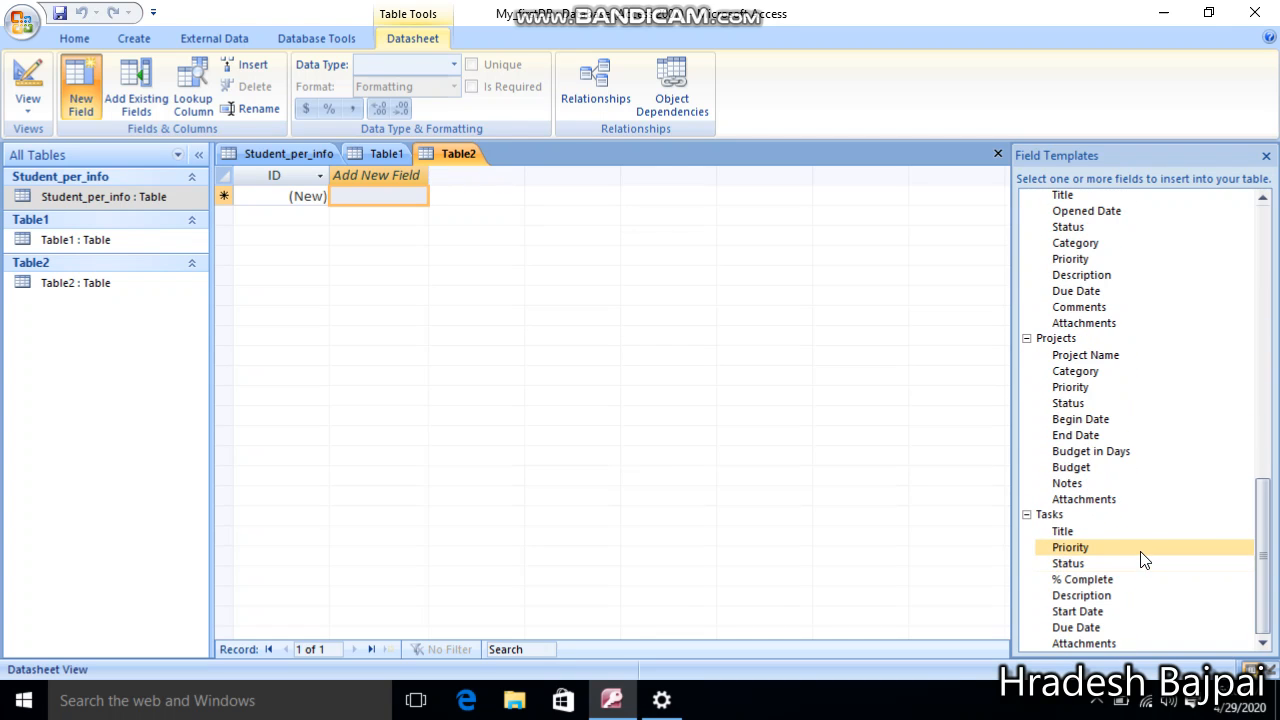
scroll(1143, 560, "up", 4)
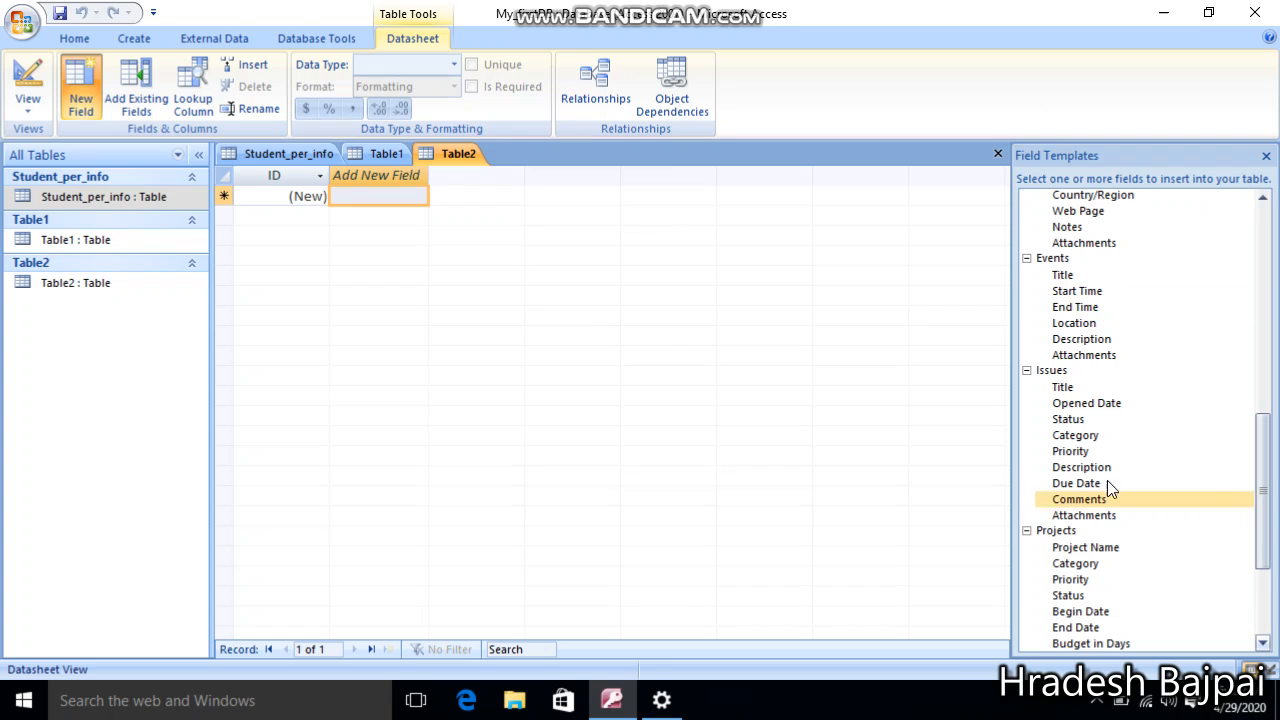
scroll(1125, 455, "up", 6)
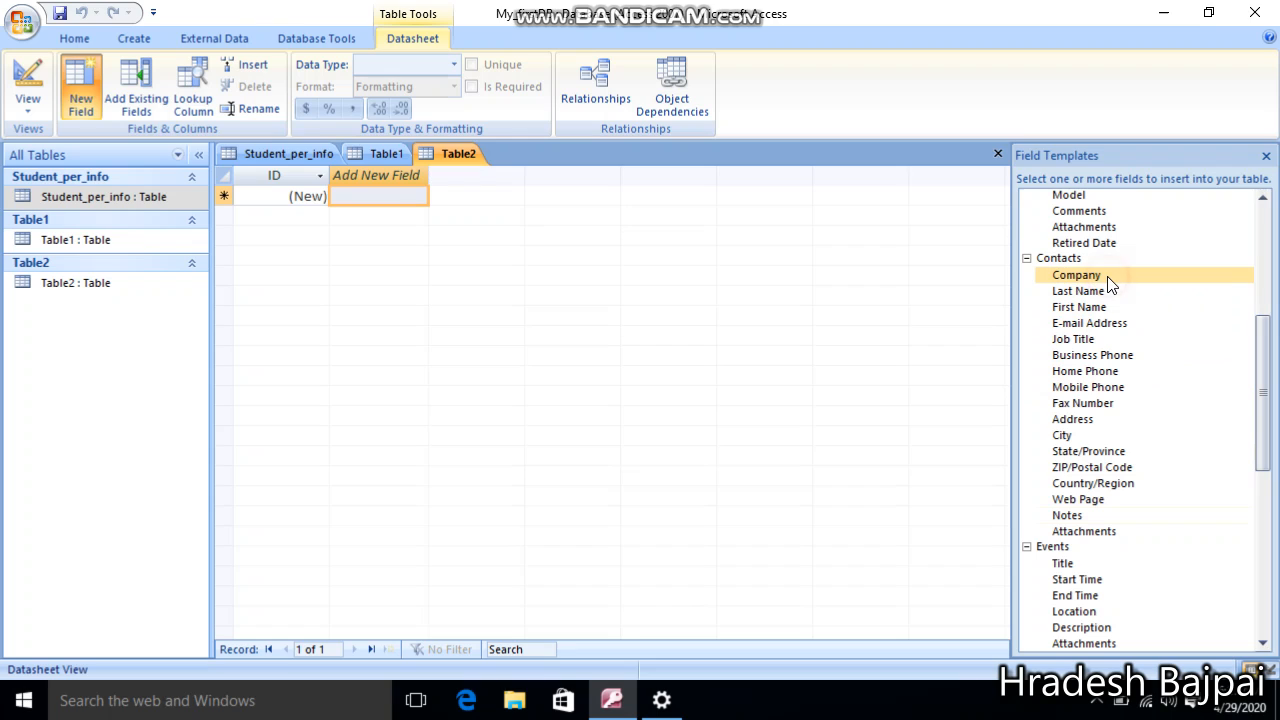
left_click_drag(1108, 285, 378, 188)
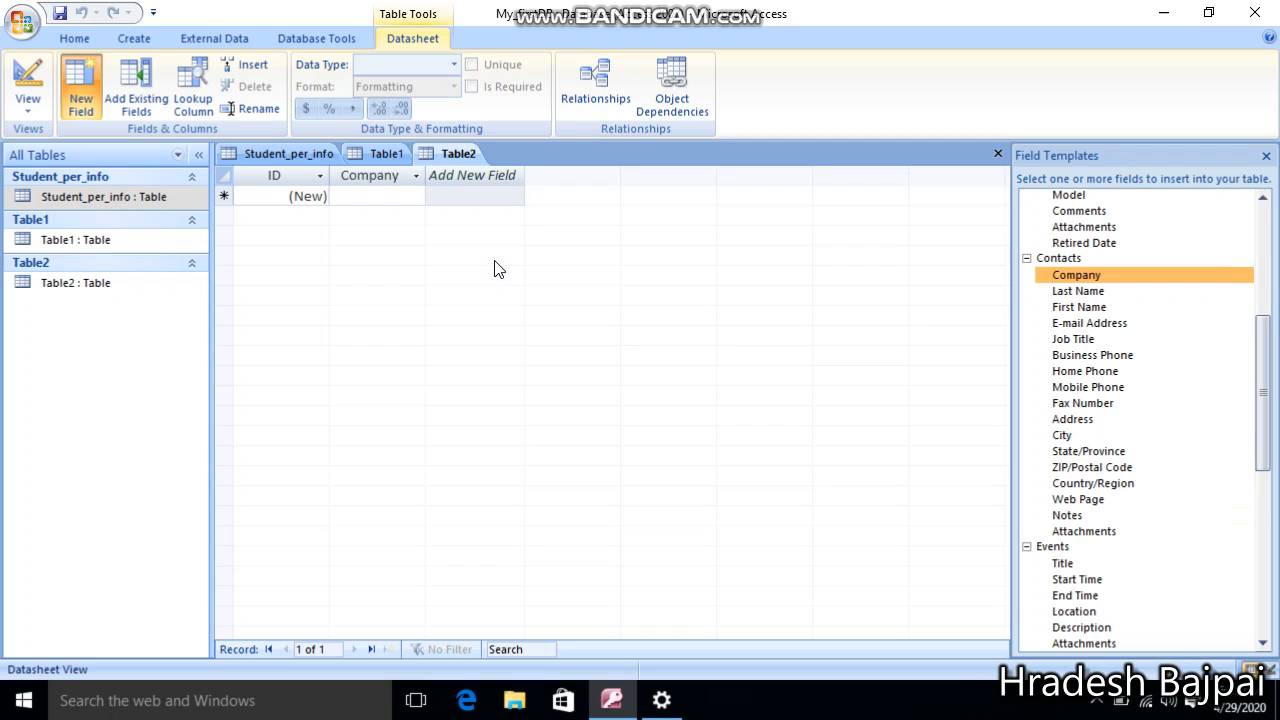
left_click(413, 190)
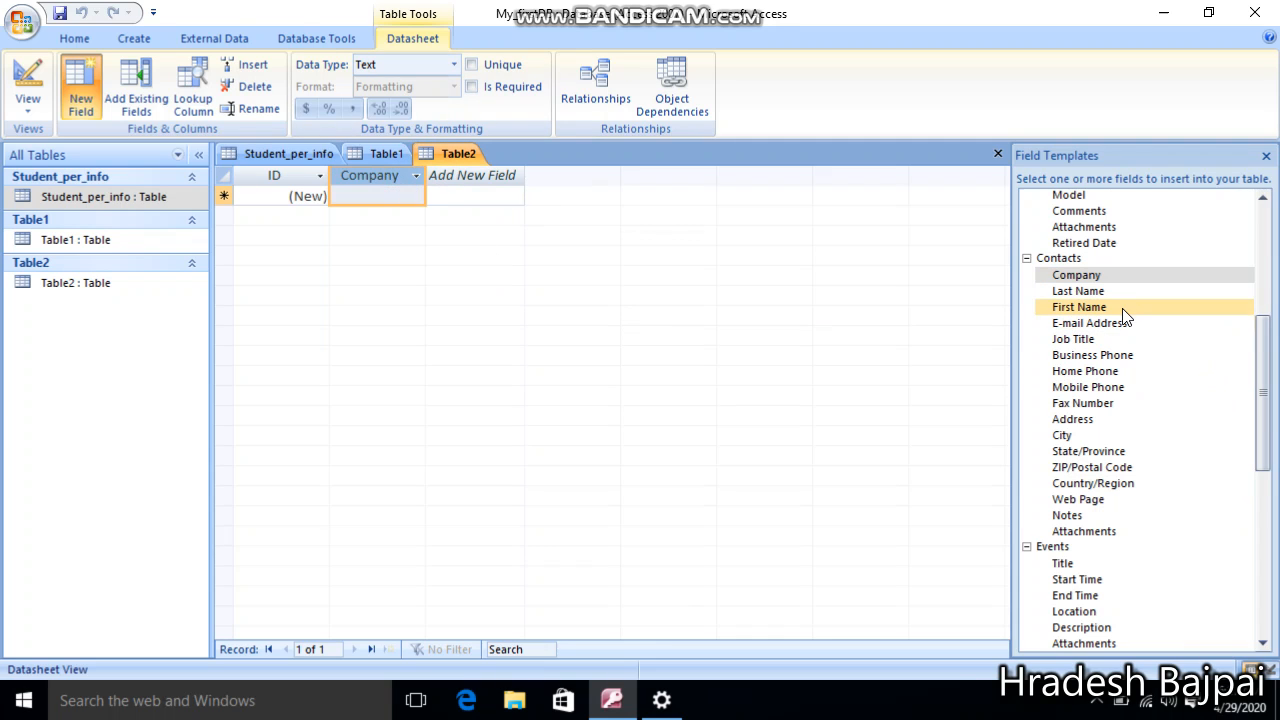
Add the First Name, Last Name and Address fields from the Contacts field templates to Table2
left_click_drag(1123, 314, 489, 175)
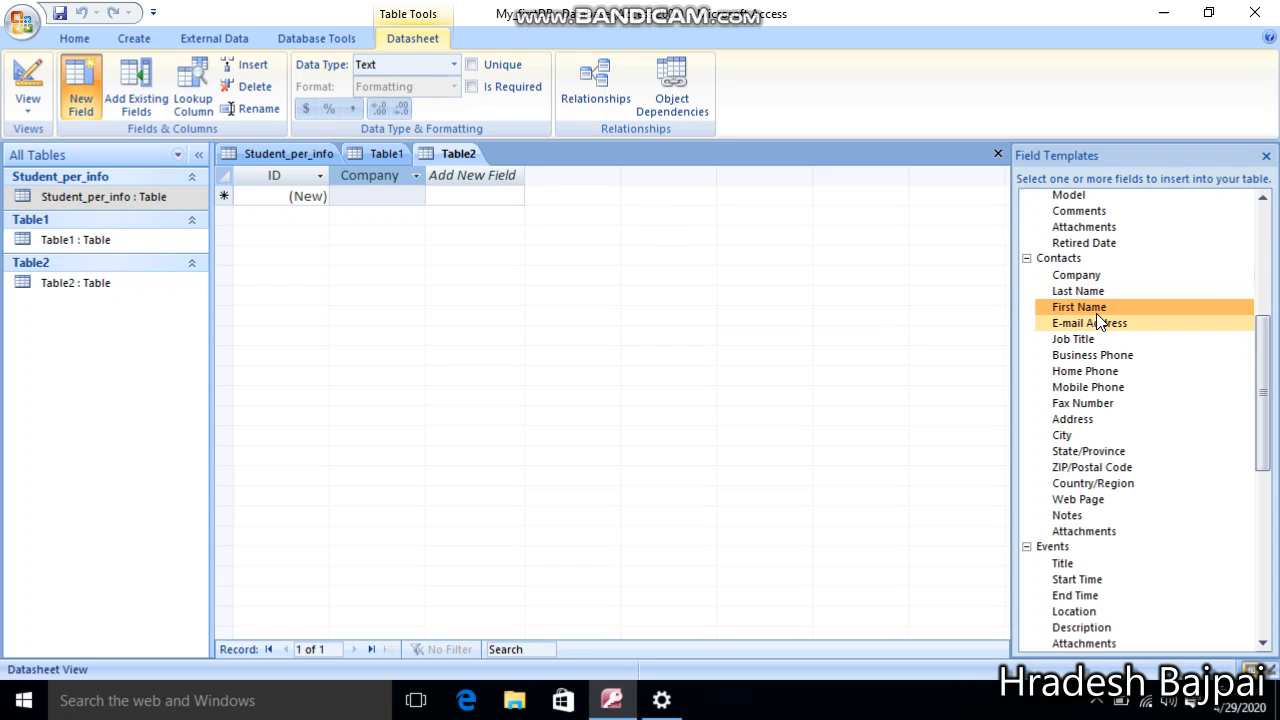
left_click_drag(1098, 311, 465, 172)
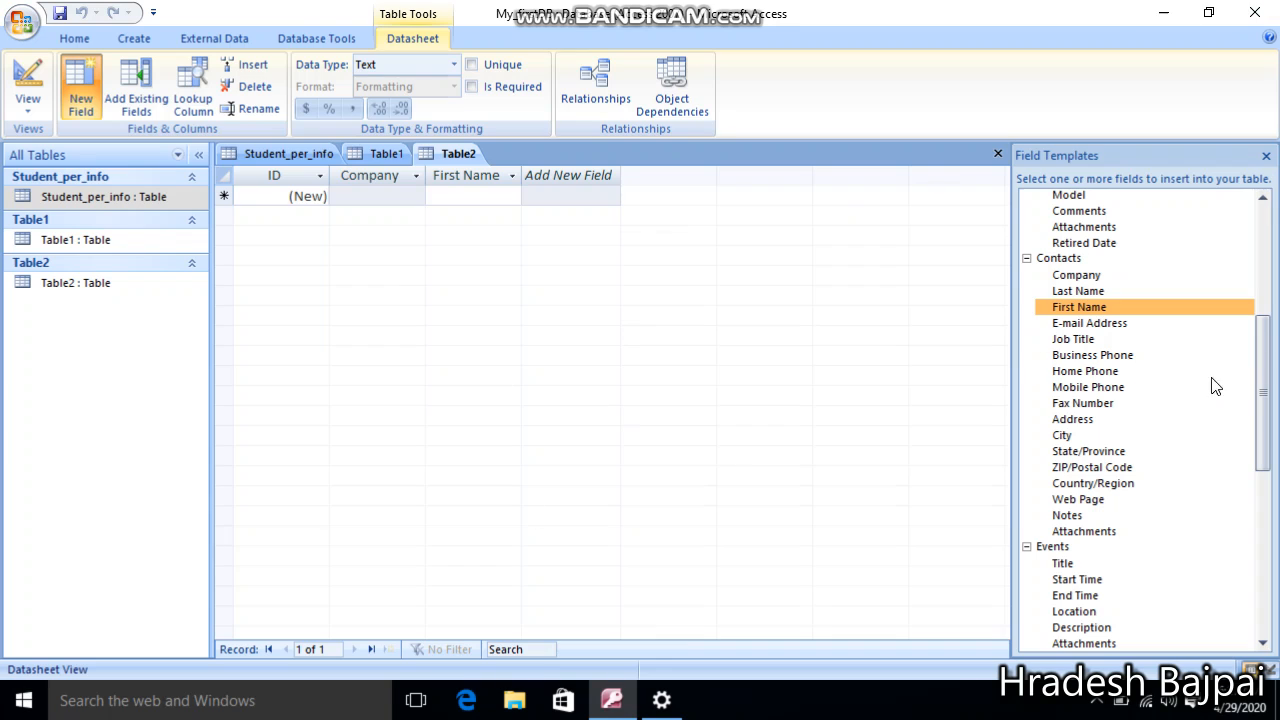
left_click_drag(1100, 290, 572, 176)
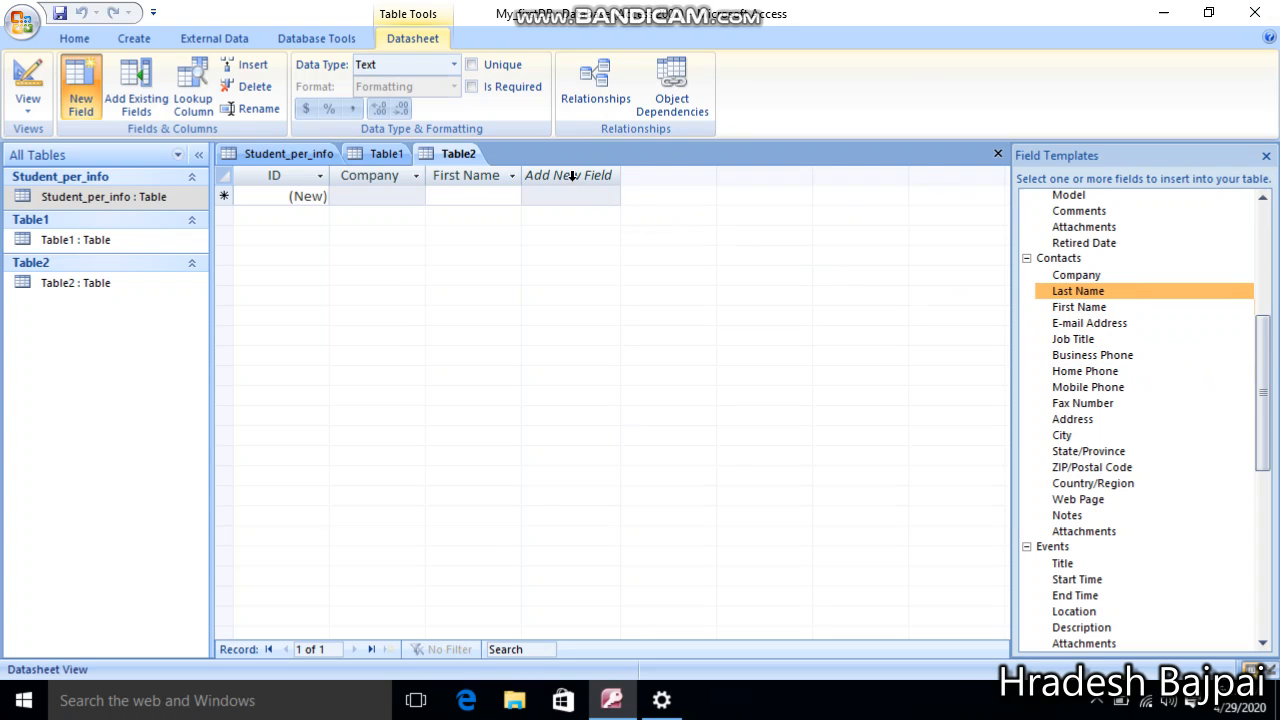
left_click_drag(1108, 292, 566, 174)
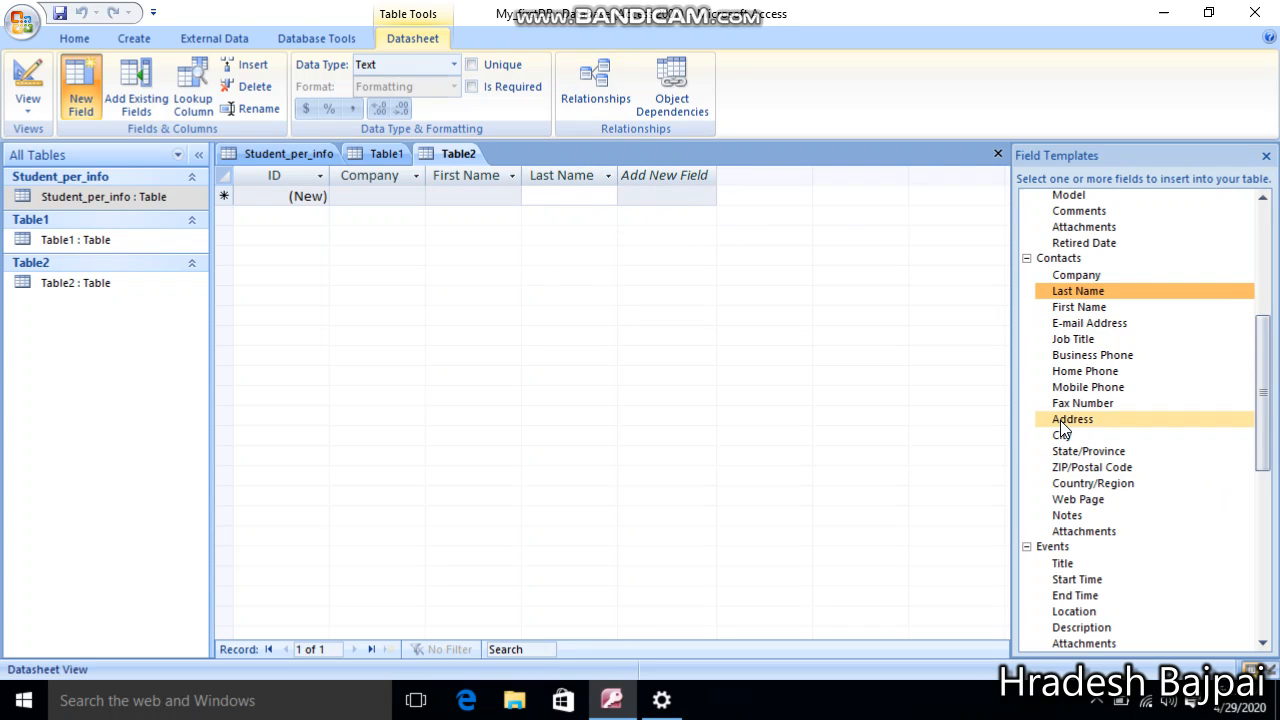
left_click_drag(1060, 425, 662, 186)
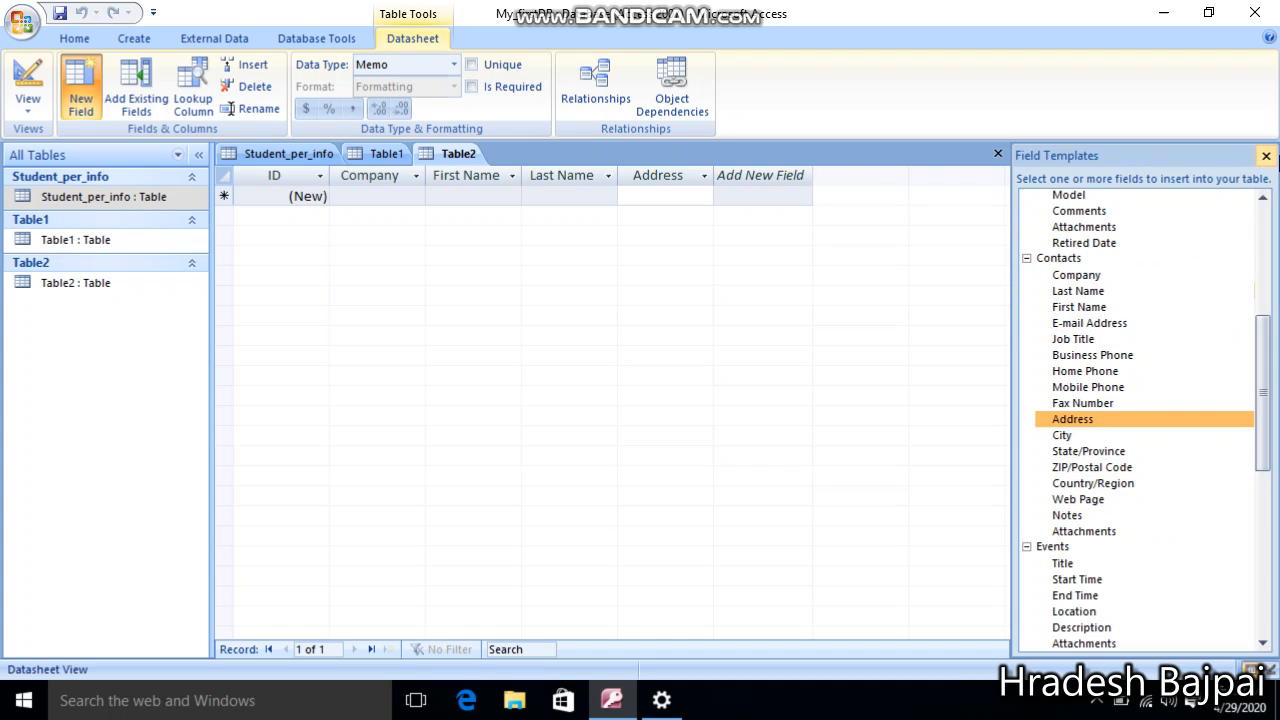
left_click(1266, 158)
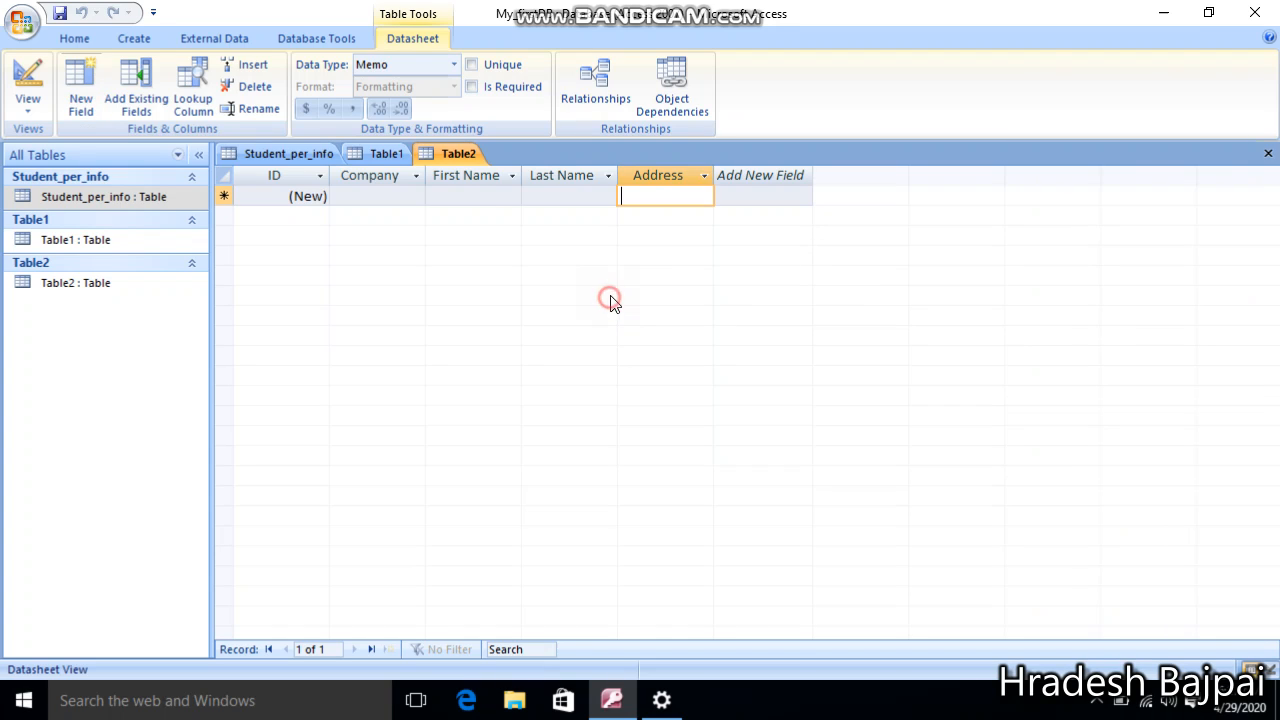
Compare the field layout of Table1 with that of Table2
left_click(388, 238)
left_click(376, 155)
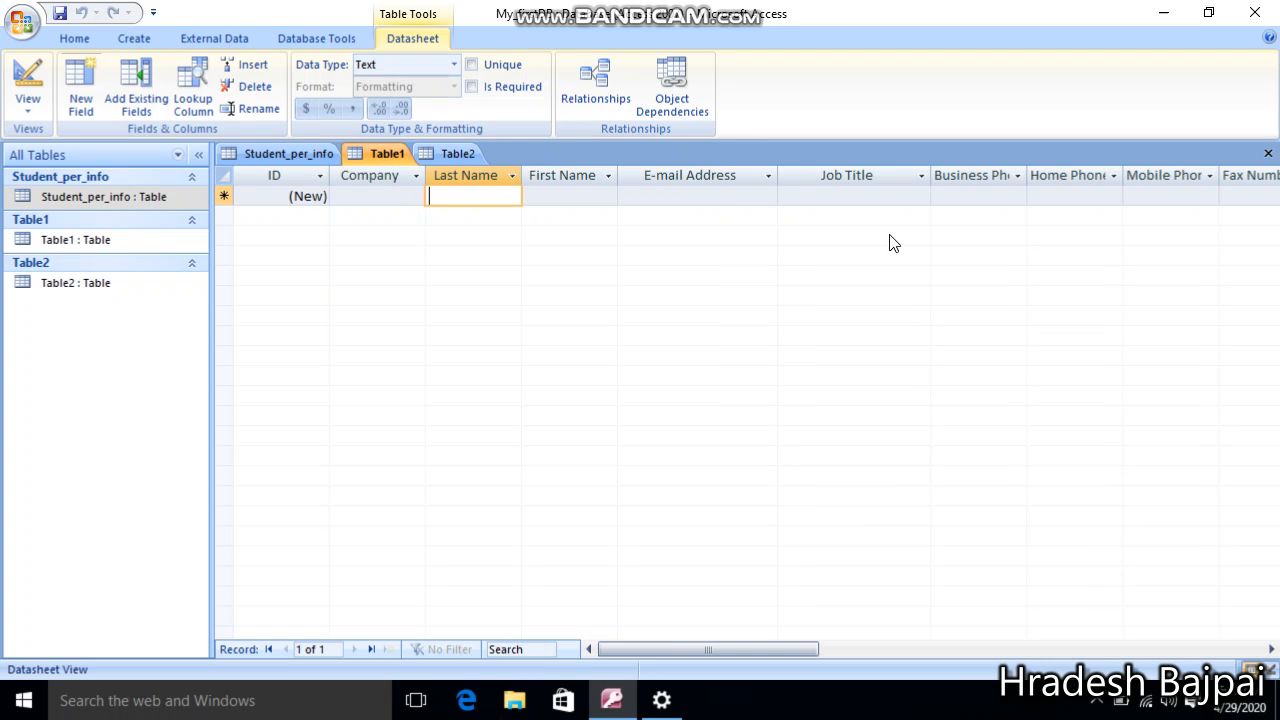
left_click(461, 155)
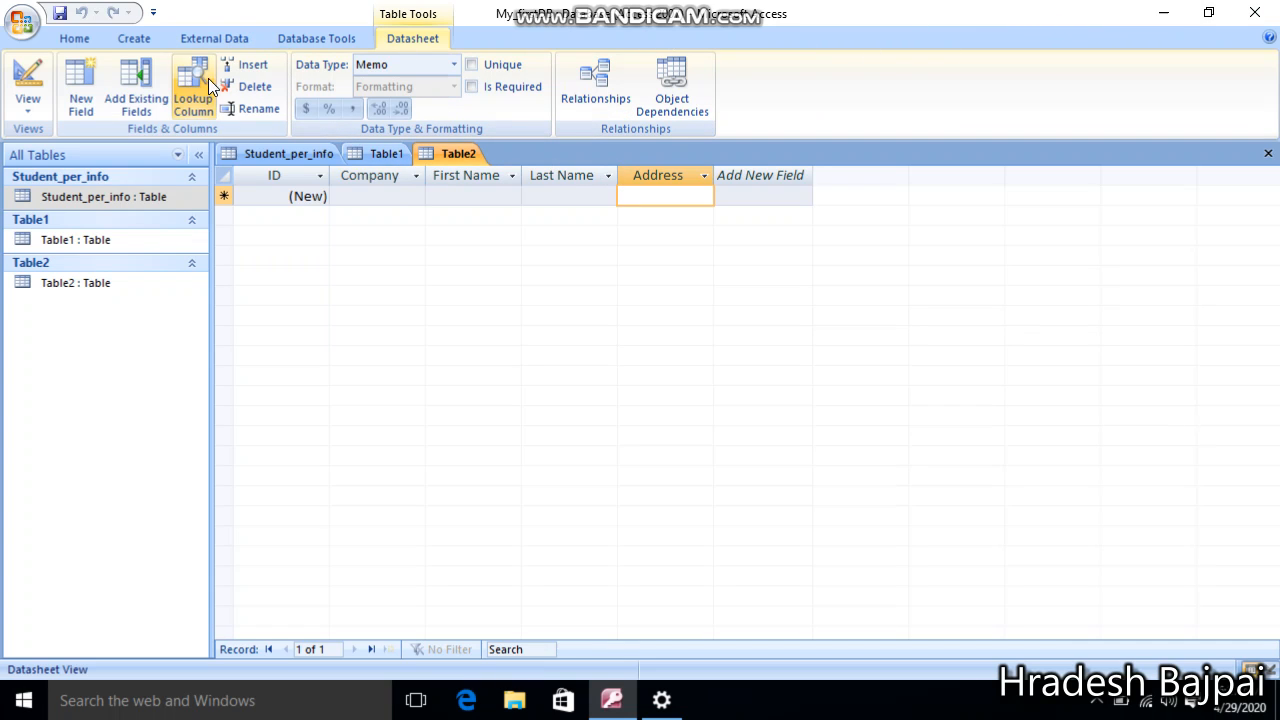
Close the database, saving the two new tables as Table1 and Table2
left_click(1258, 12)
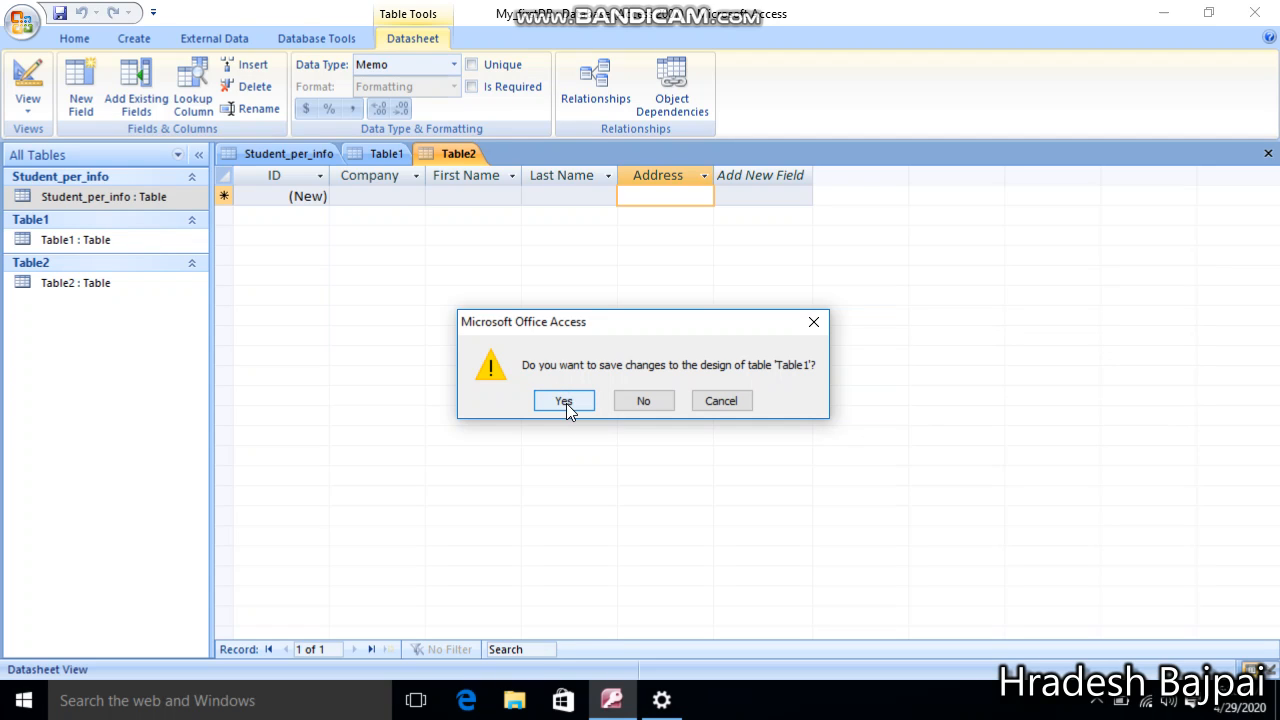
left_click(712, 404)
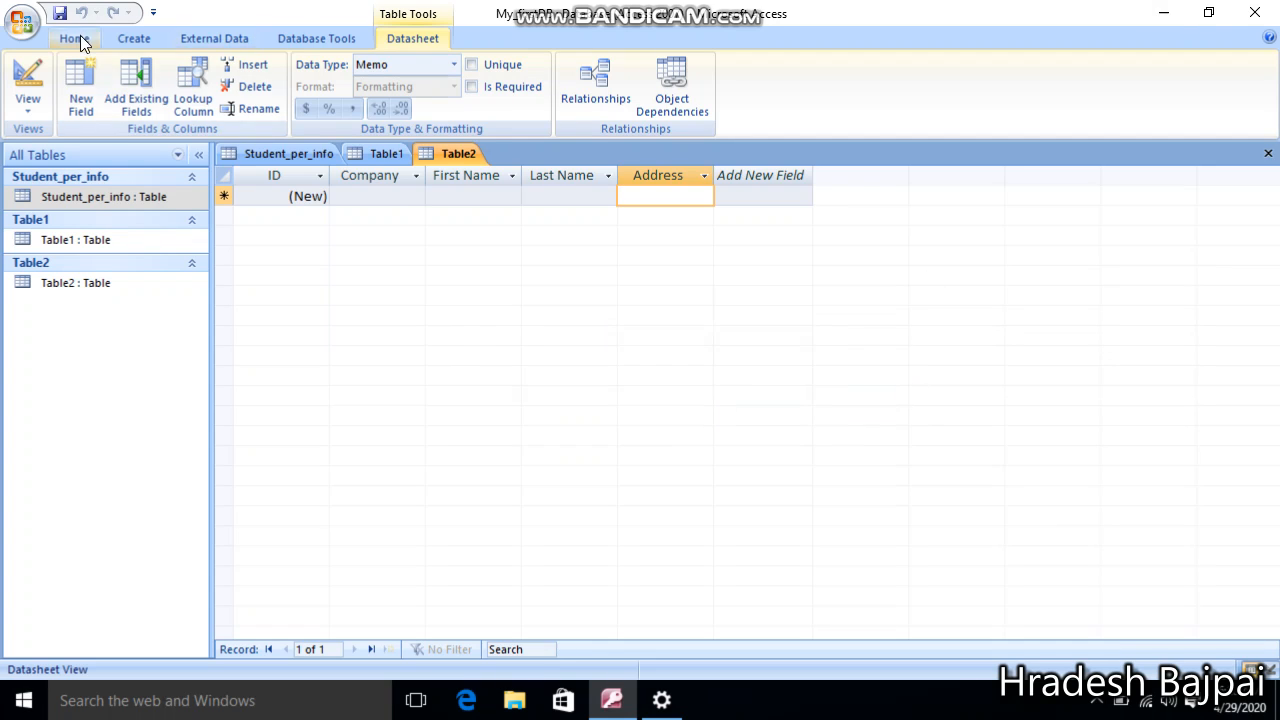
left_click(21, 22)
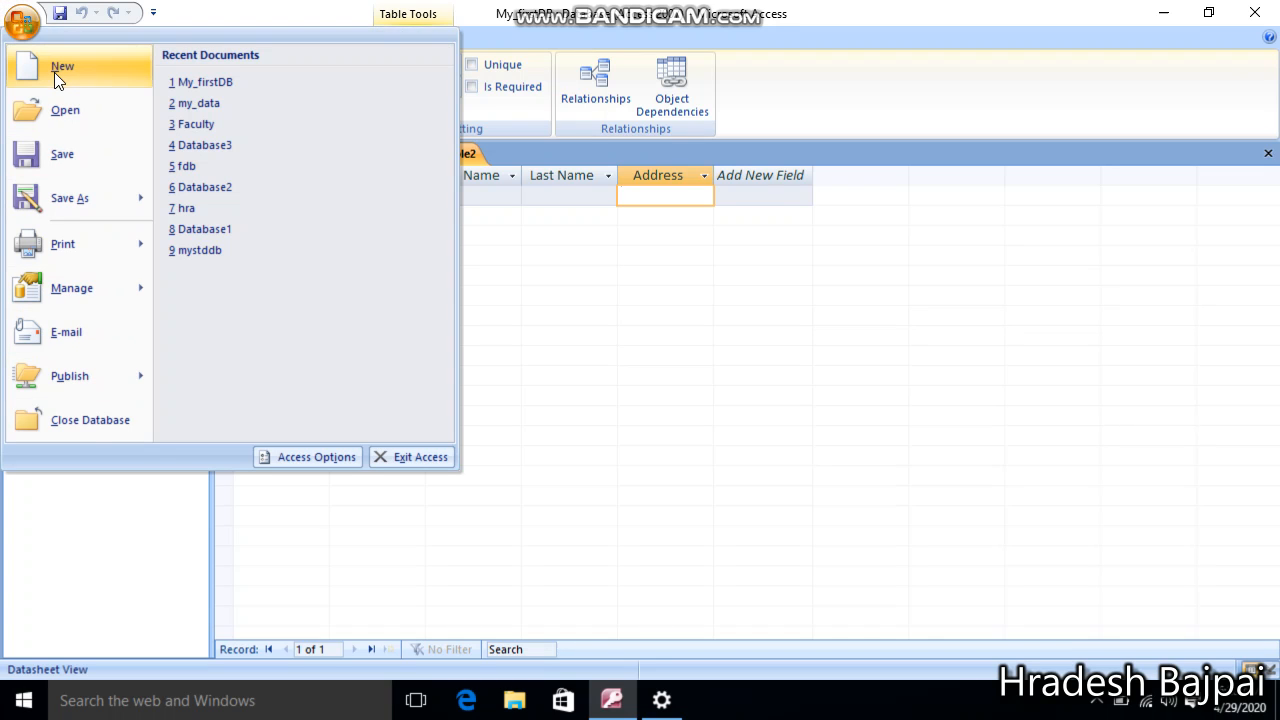
left_click(90, 419)
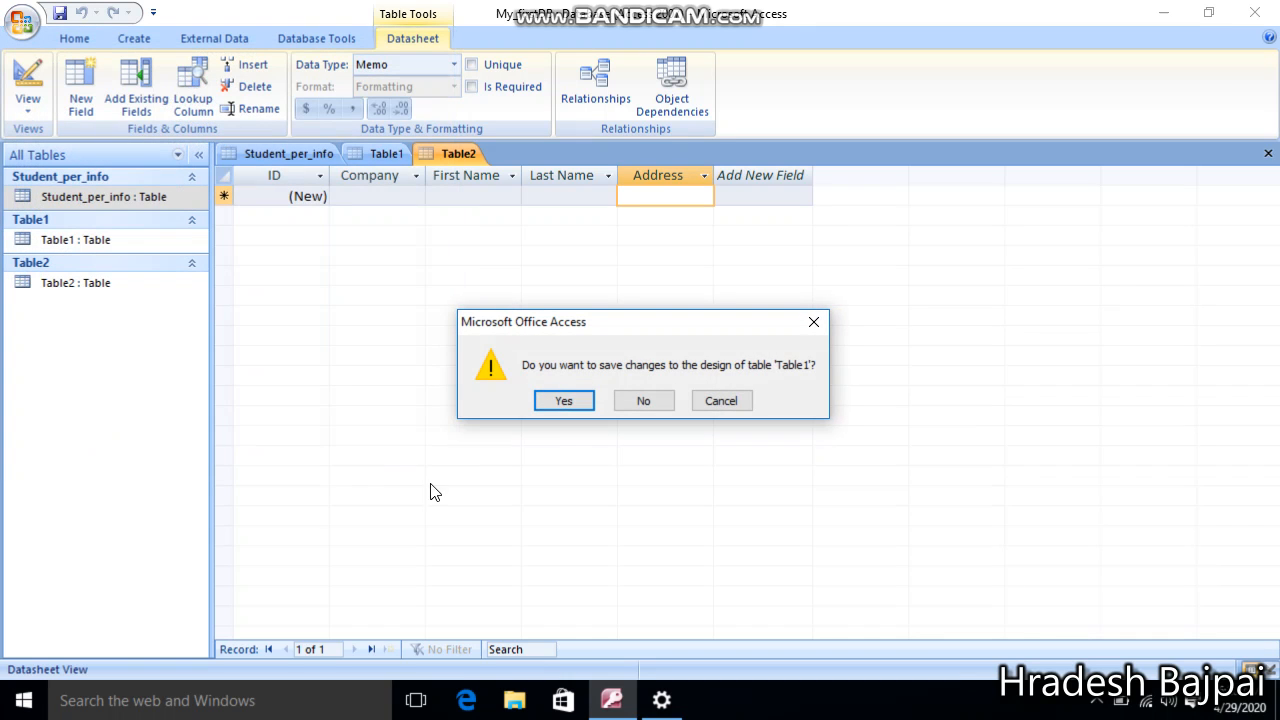
left_click(563, 401)
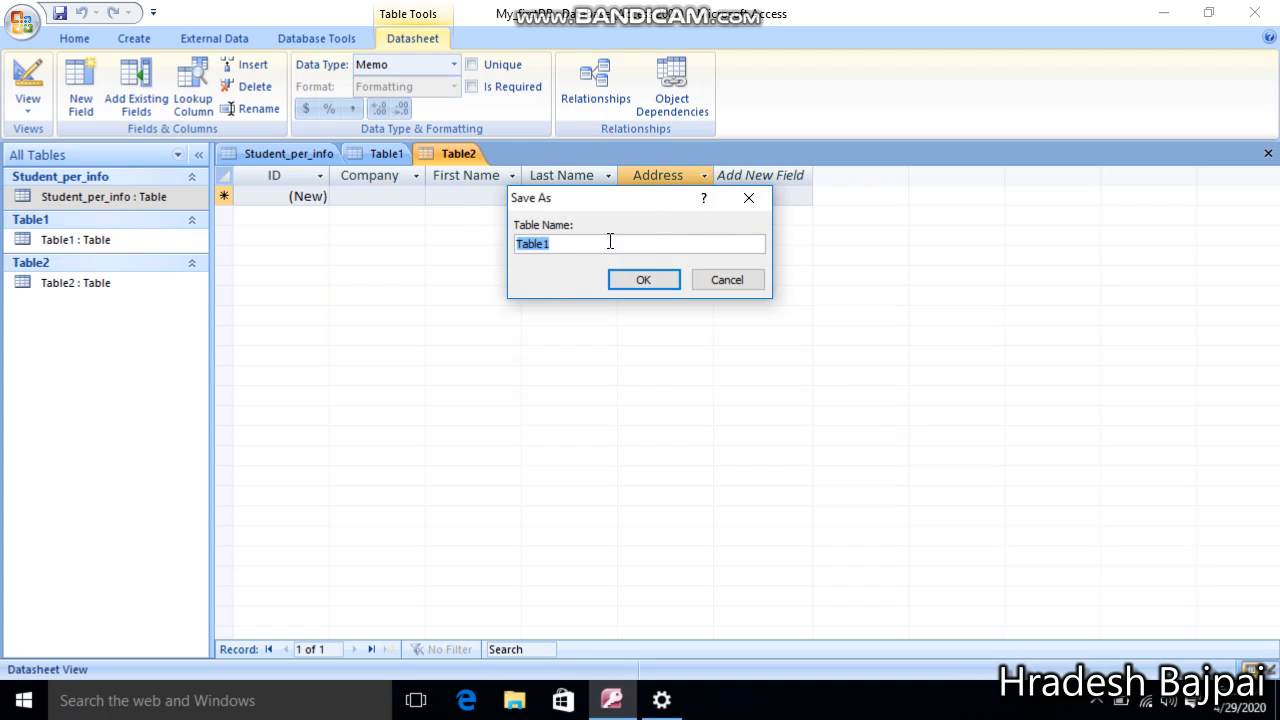
left_click(646, 279)
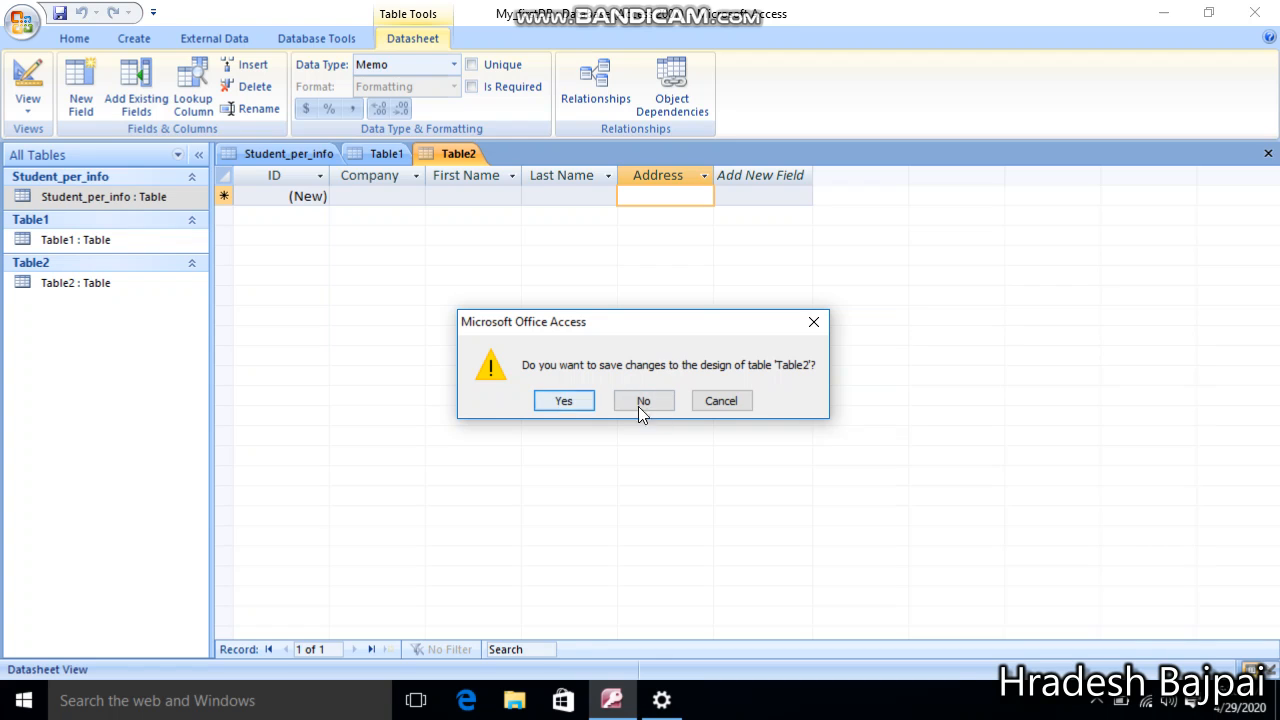
left_click(580, 402)
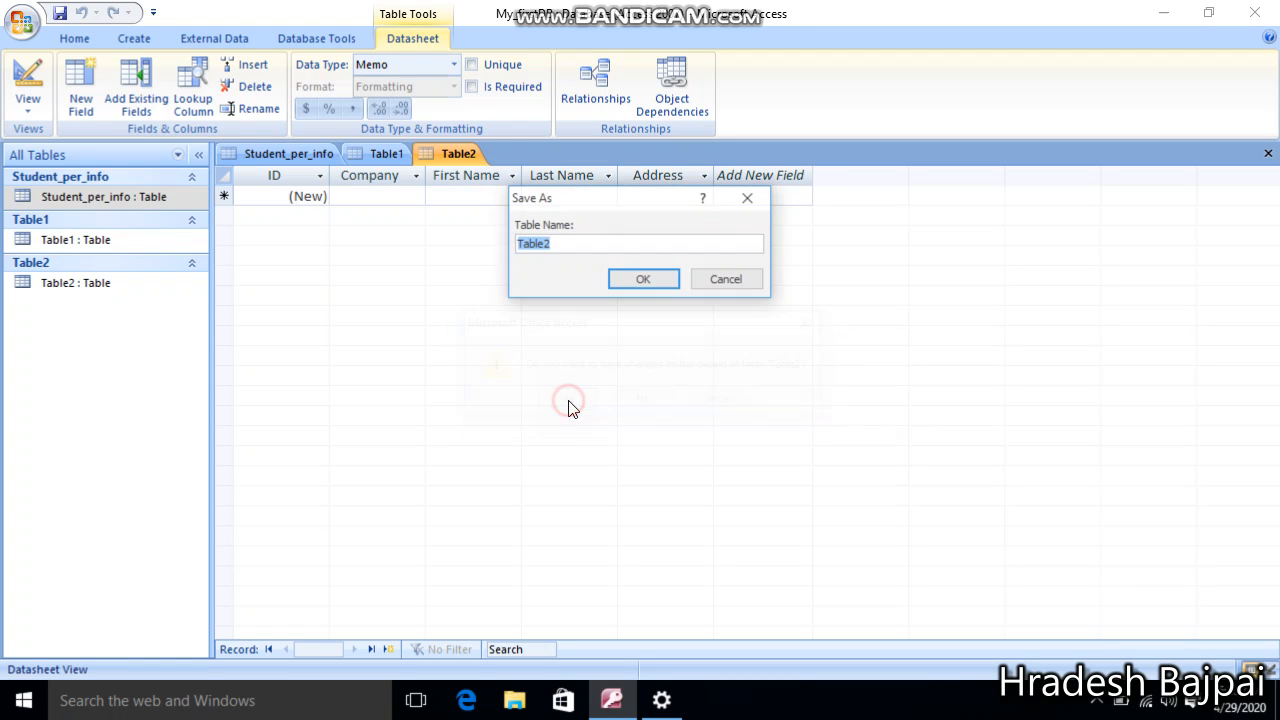
left_click(634, 285)
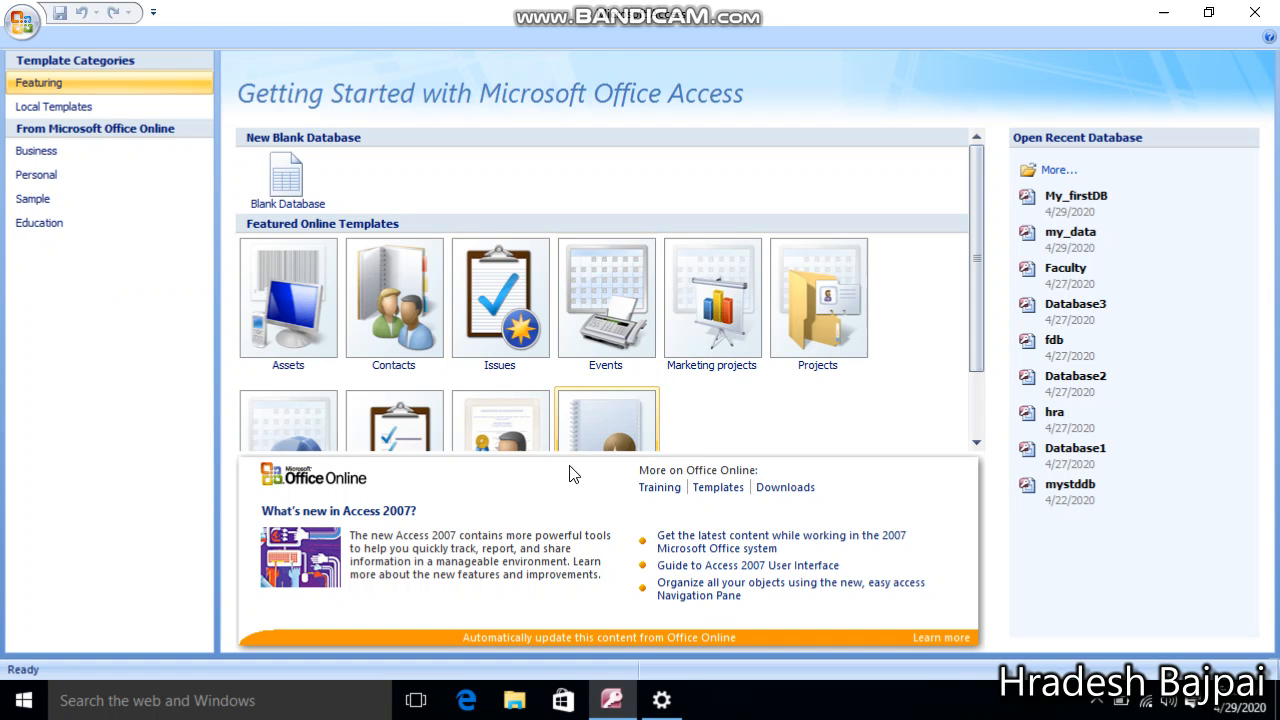